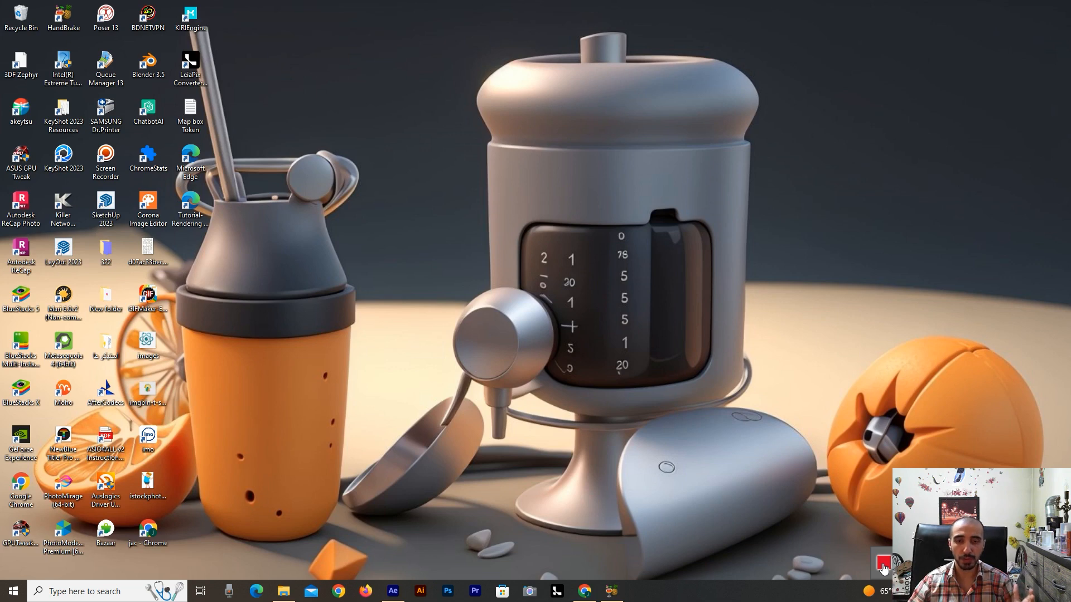
# Switch to Chrome and start a file upload on the imagetostl.com image converter page
pyautogui.click(584, 591)
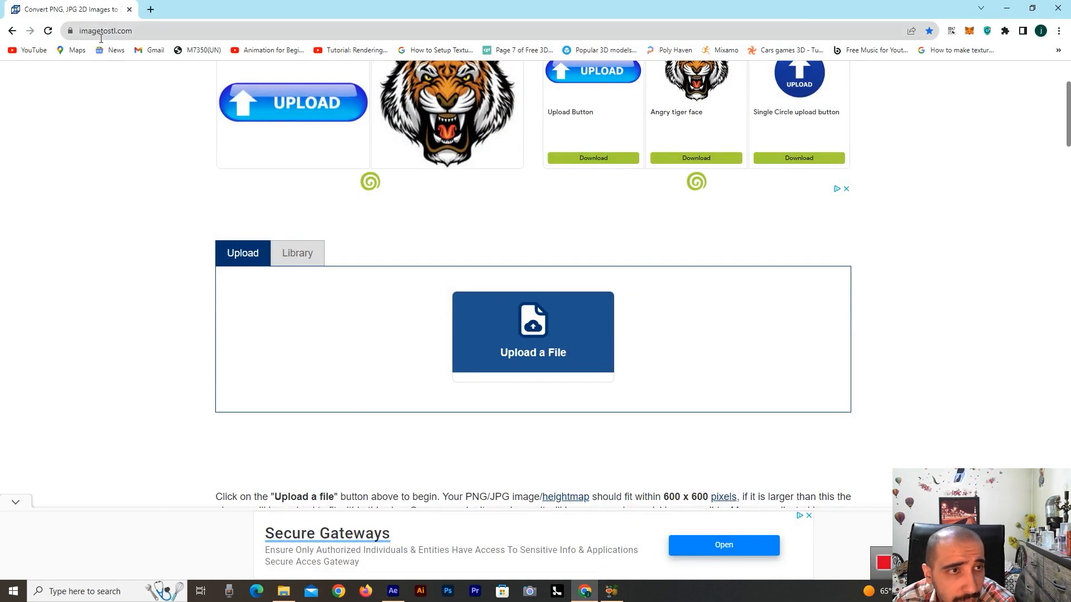
pyautogui.scroll(1, 331, 268)
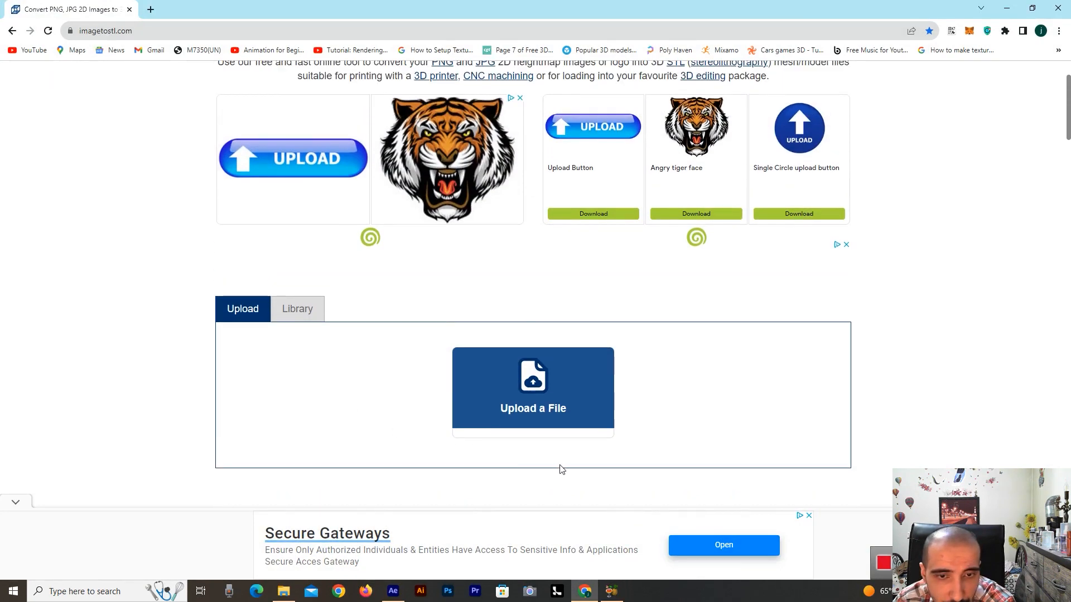
pyautogui.scroll(2, 312, 287)
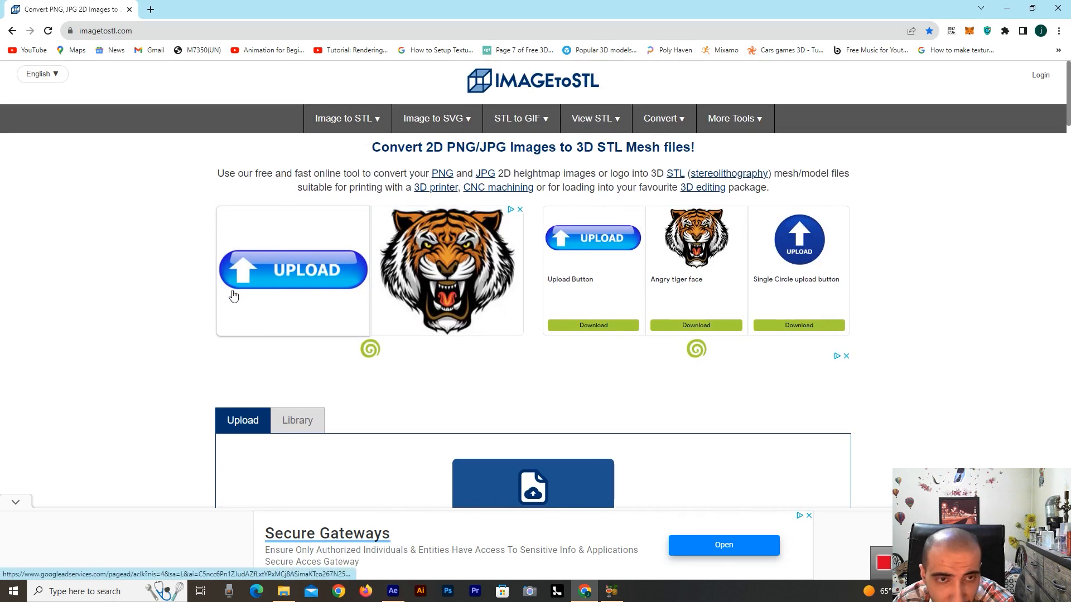
pyautogui.moveTo(315, 129)
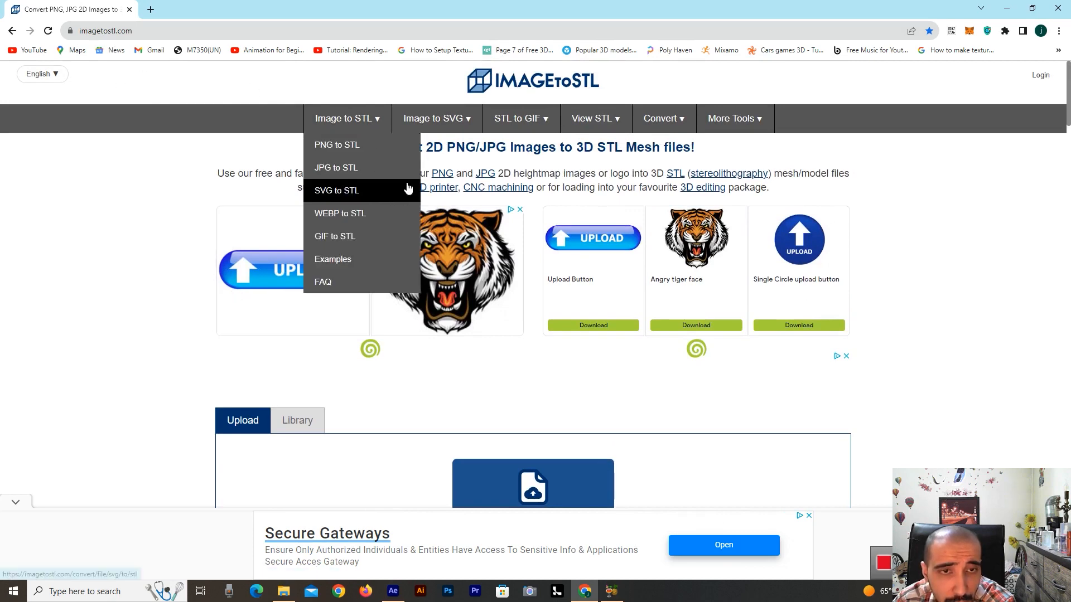
pyautogui.scroll(-4, 865, 399)
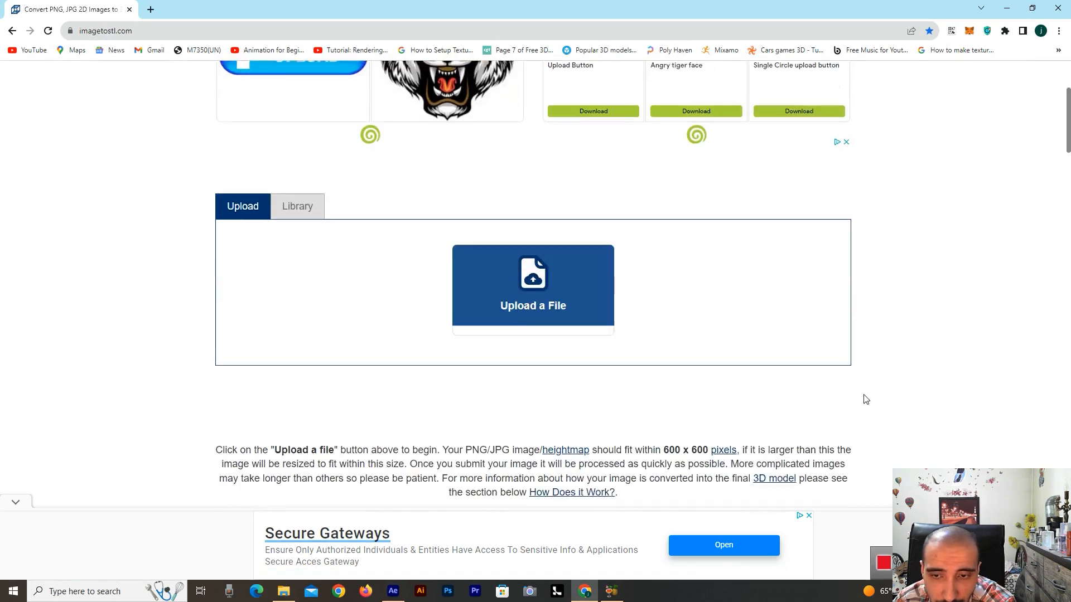
pyautogui.scroll(3, 692, 384)
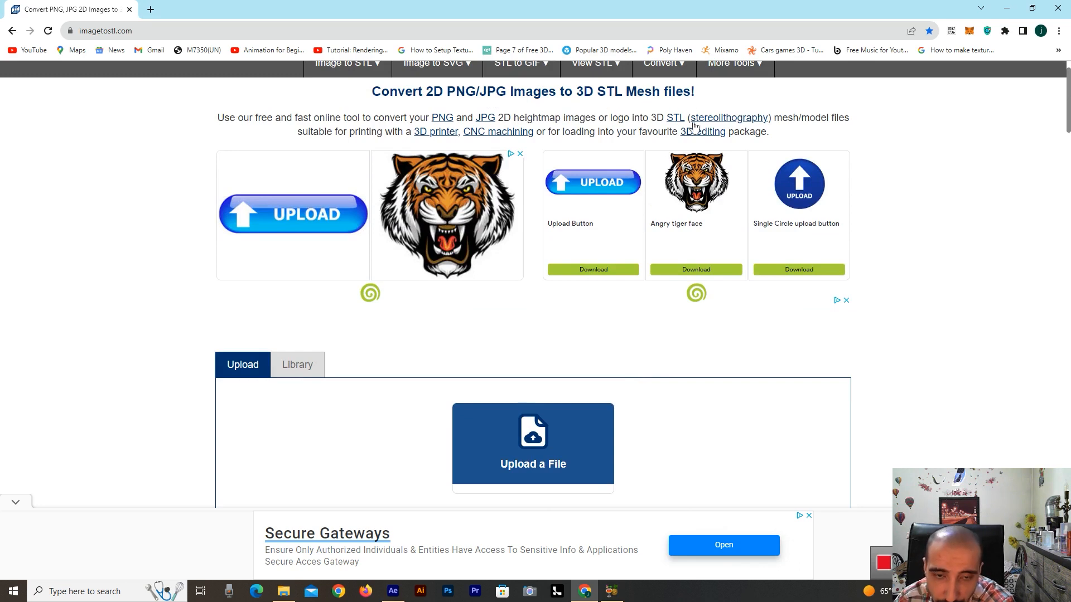
pyautogui.scroll(-2, 661, 263)
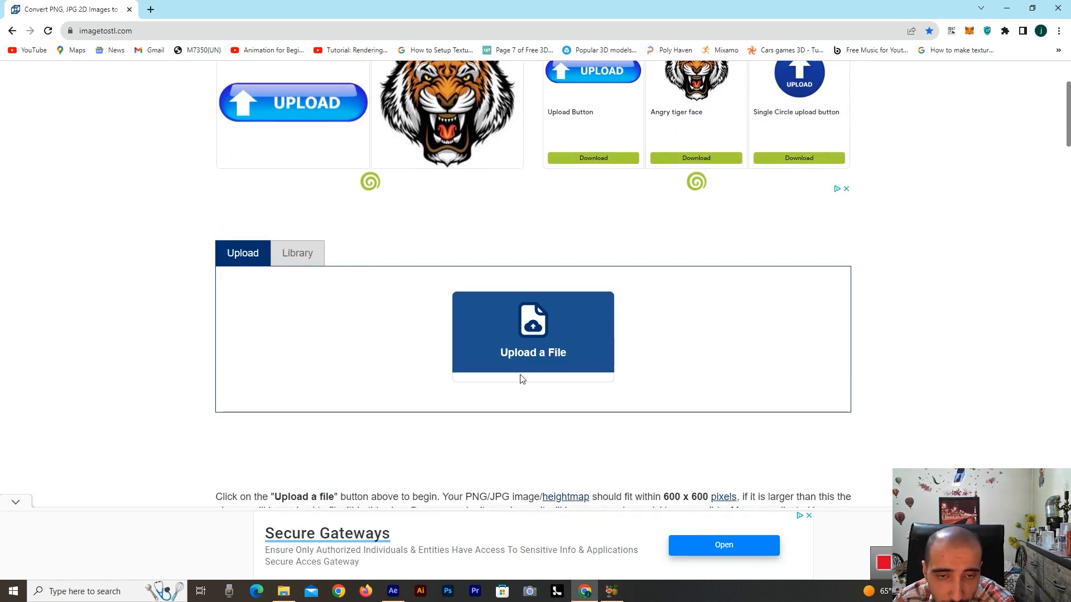
pyautogui.click(493, 357)
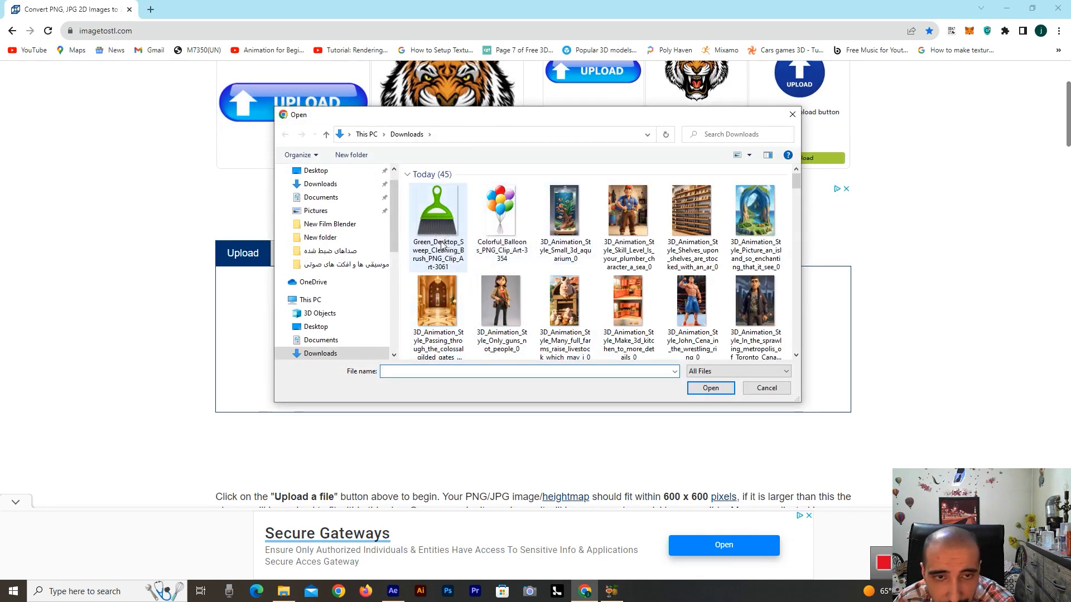
# Browse to the "AI تصاویر" folder on Local Disk (D:) as the source for the upload
pyautogui.scroll(-3, 492, 258)
pyautogui.scroll(3, 492, 259)
pyautogui.scroll(-4, 366, 290)
pyautogui.scroll(-4, 365, 290)
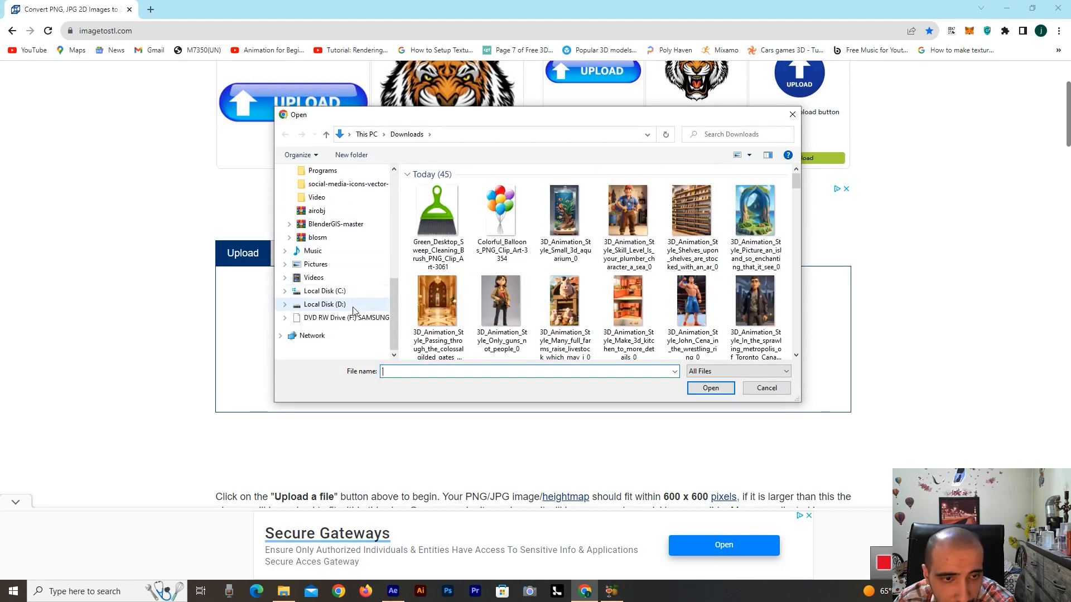
pyautogui.click(329, 305)
pyautogui.scroll(-12, 446, 290)
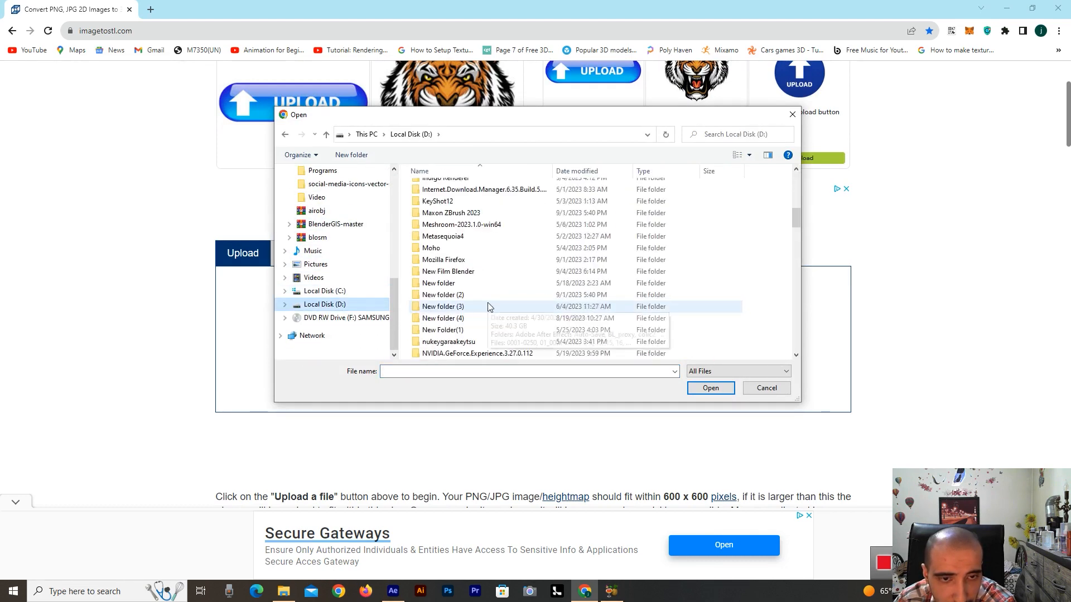
pyautogui.scroll(-8, 462, 254)
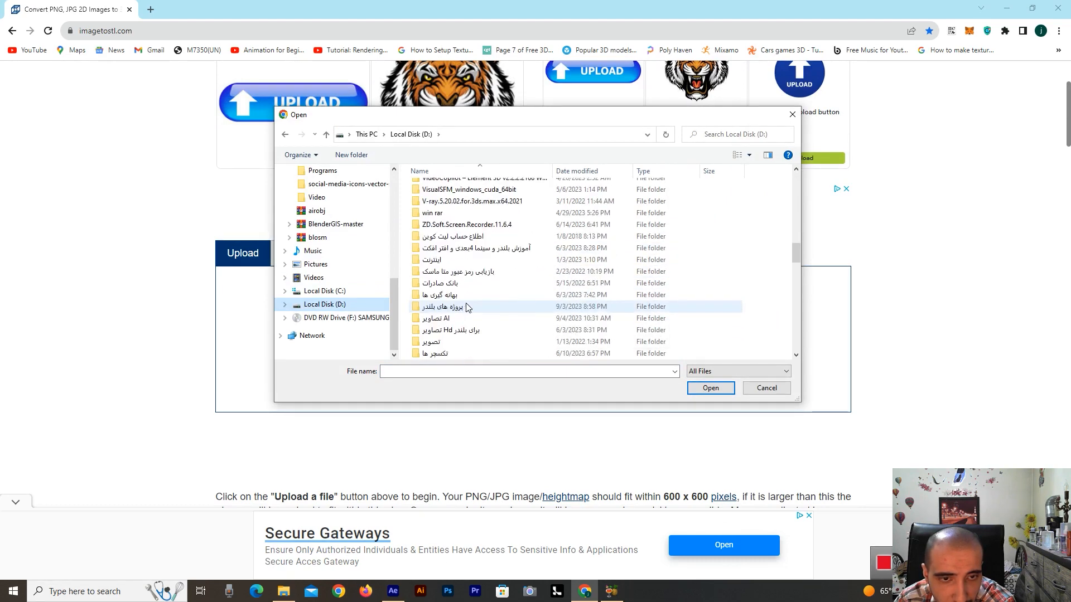
pyautogui.doubleClick(453, 319)
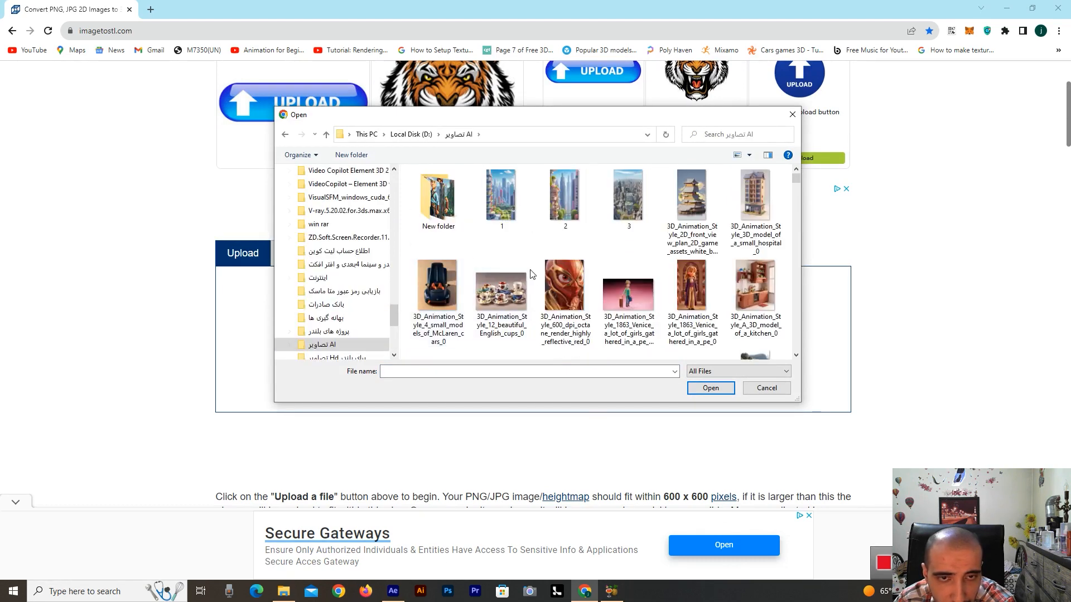
# Find the Multicolored_Bird_PNG_Clipart-501 image in the folder and upload it to the converter
pyautogui.scroll(-3, 457, 233)
pyautogui.scroll(-10, 457, 233)
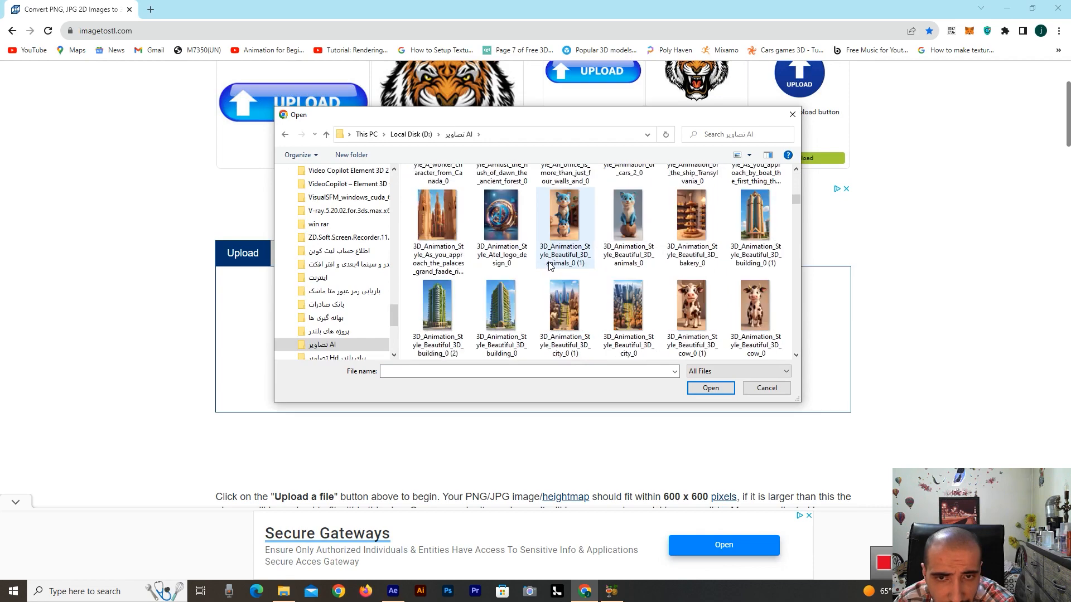
pyautogui.scroll(-10, 542, 301)
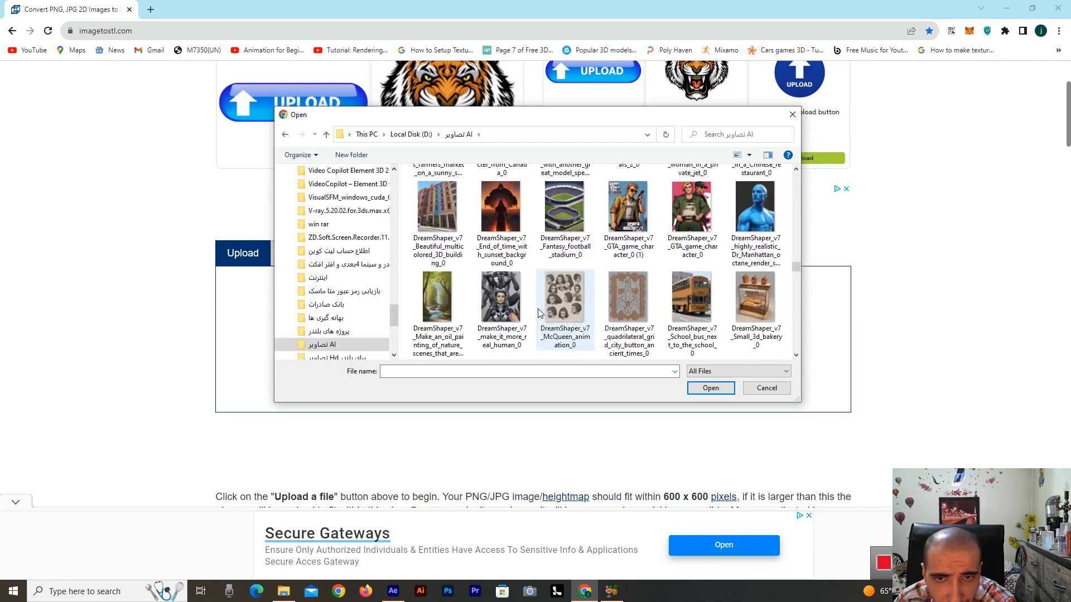
pyautogui.scroll(-10, 540, 313)
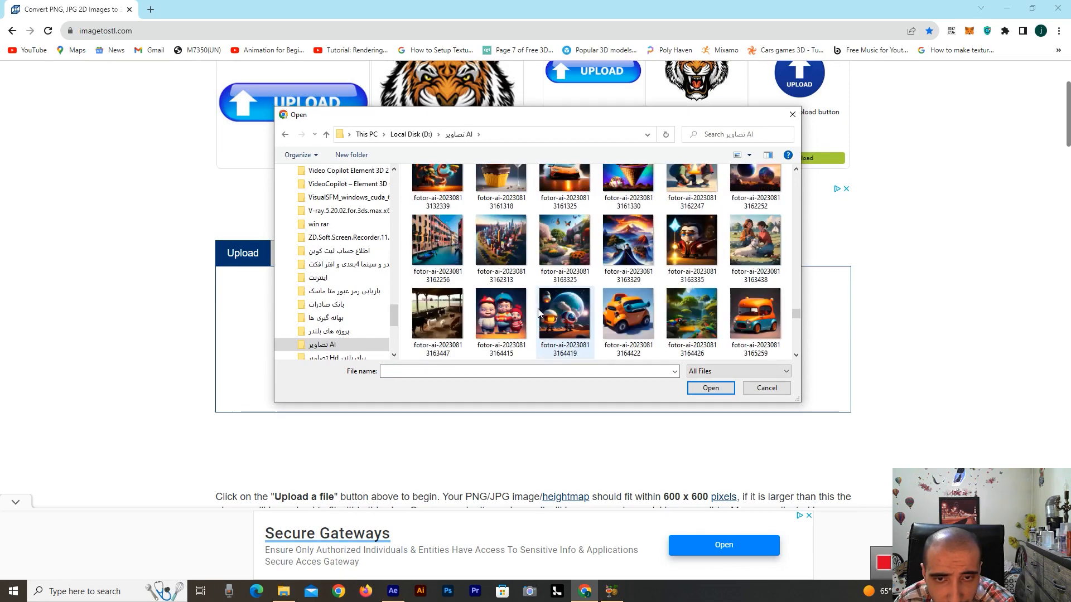
pyautogui.scroll(2, 540, 313)
pyautogui.scroll(-2, 540, 313)
pyautogui.scroll(2, 540, 313)
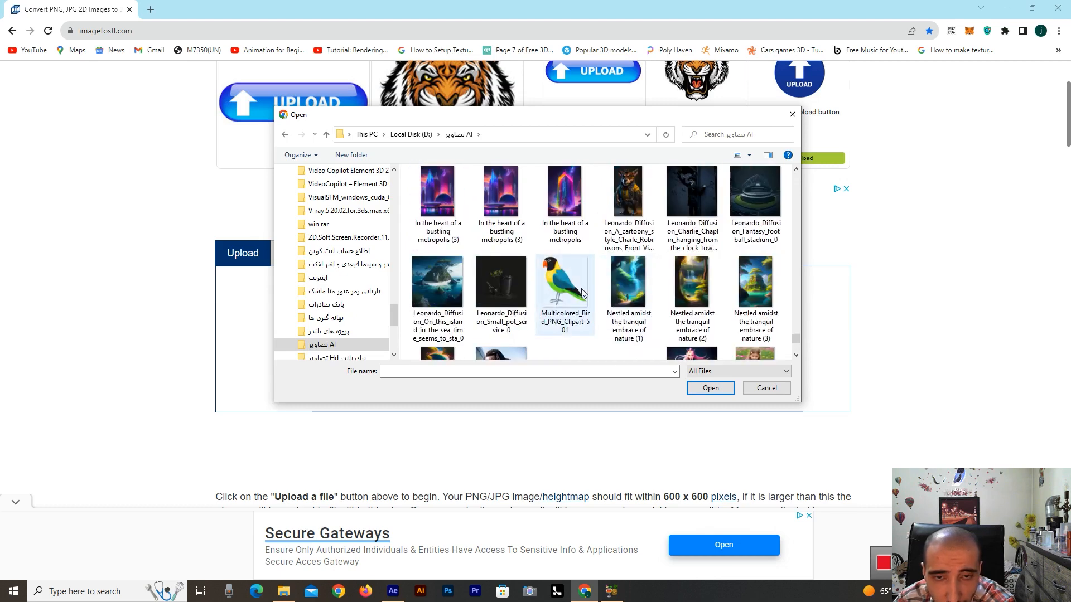
pyautogui.click(560, 289)
pyautogui.click(710, 388)
# Set the conversion tool to Extrude (Color), leaving similar-color merging on Auto
pyautogui.scroll(-3, 563, 497)
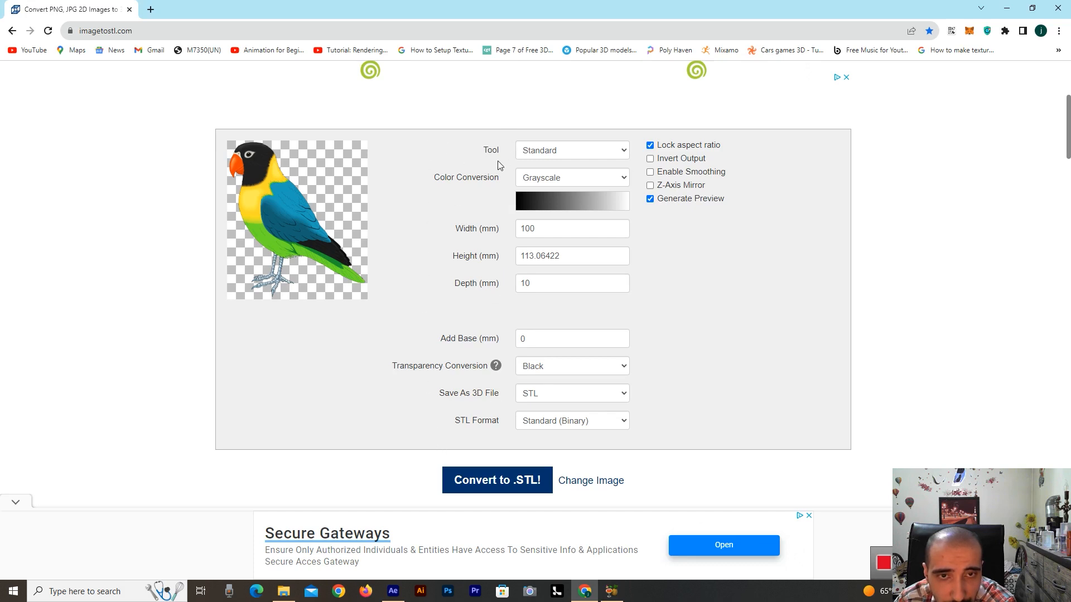
pyautogui.click(548, 155)
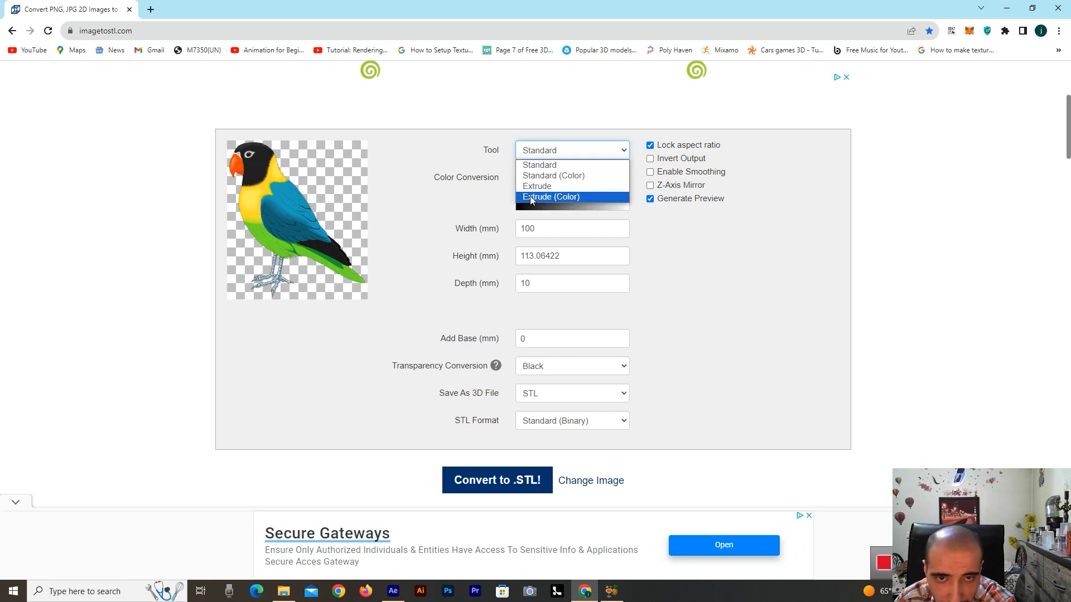
pyautogui.click(548, 196)
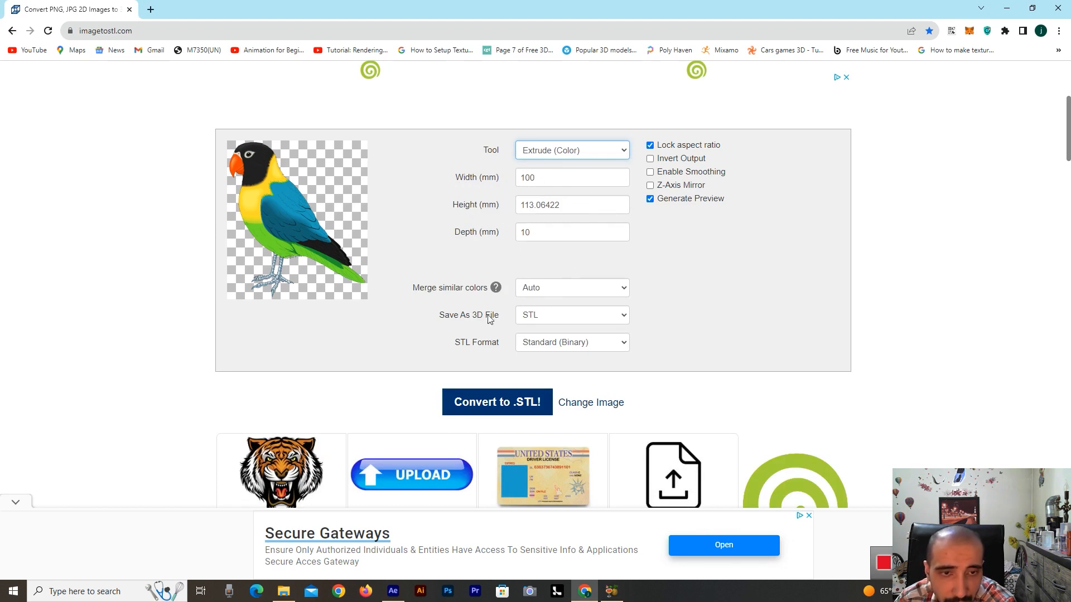
pyautogui.click(533, 291)
pyautogui.click(533, 291)
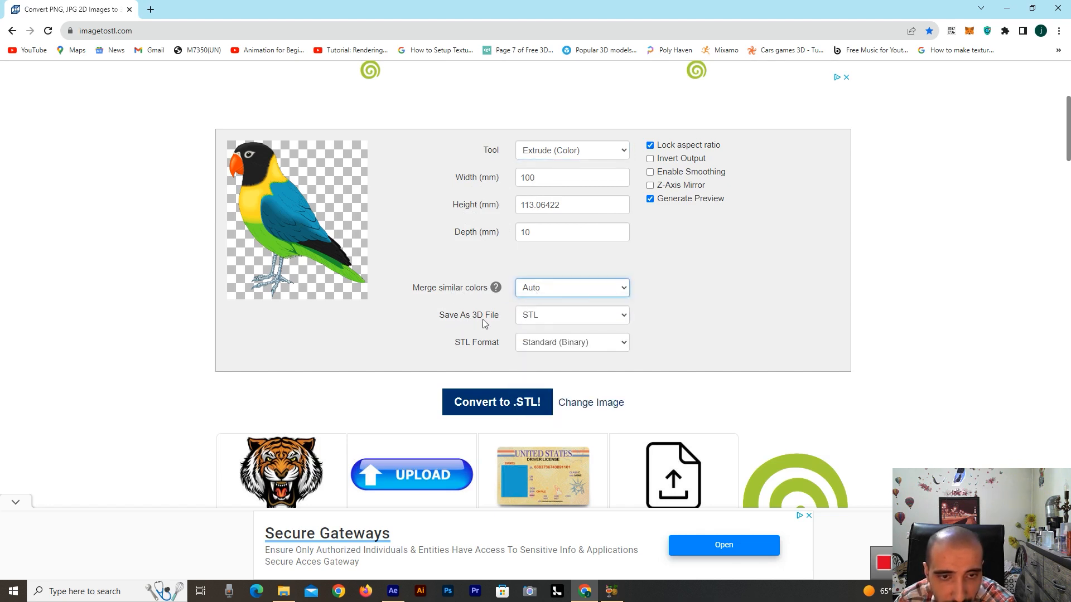
# Choose X3D as the 3D file format, convert the bird image and rotate the resulting model preview
pyautogui.click(527, 322)
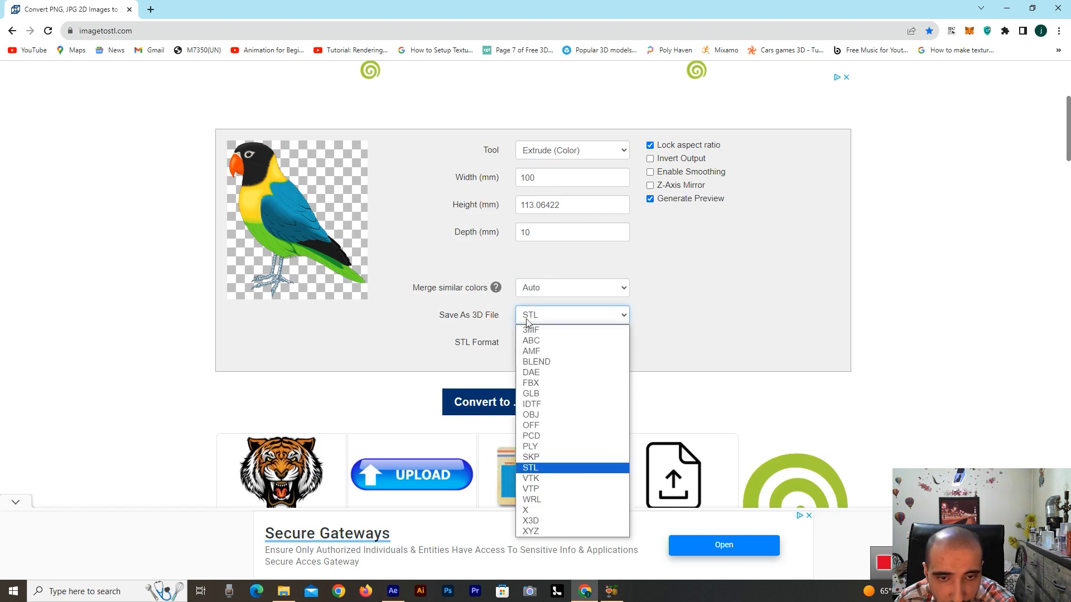
pyautogui.click(556, 522)
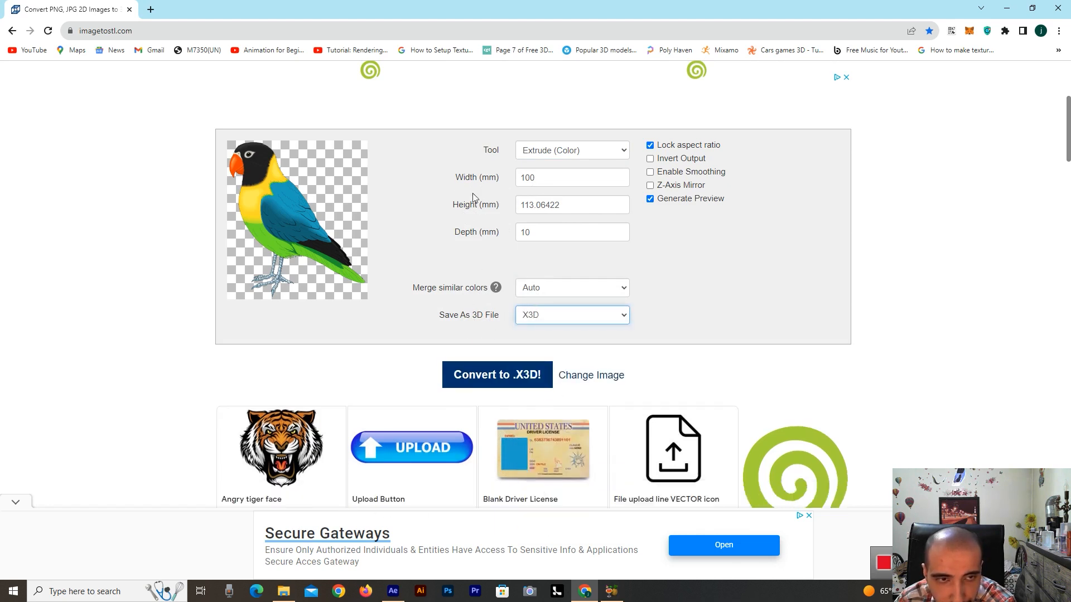
pyautogui.click(481, 376)
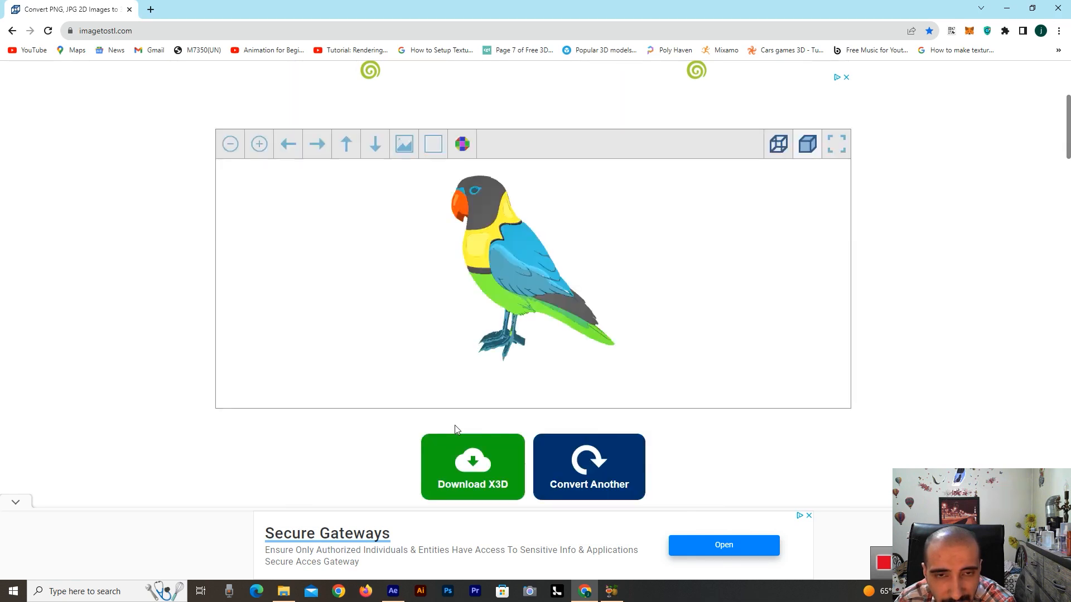
pyautogui.moveTo(606, 312); pyautogui.dragTo(484, 264)
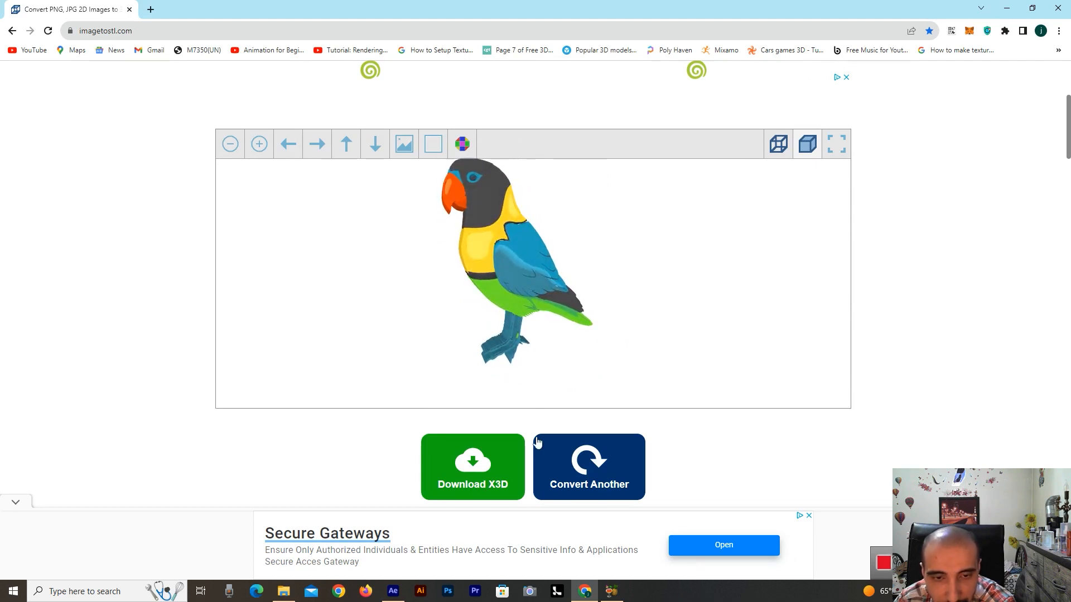
# Download the converted X3D bird model, dismissing the advertisement that interrupts the download
pyautogui.scroll(-2, 519, 396)
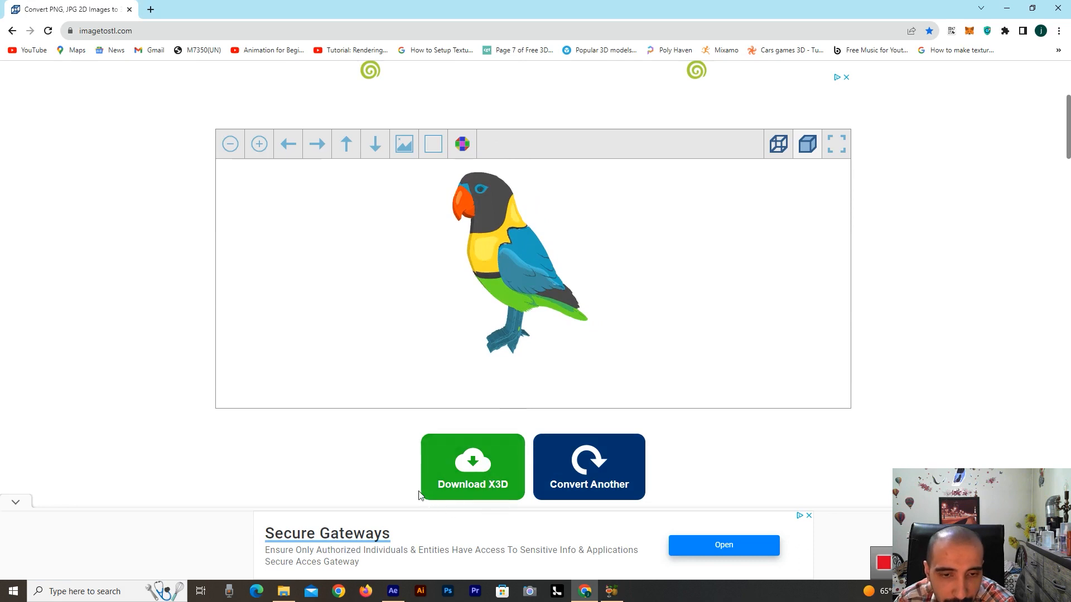
pyautogui.scroll(-1, 365, 413)
pyautogui.click(470, 422)
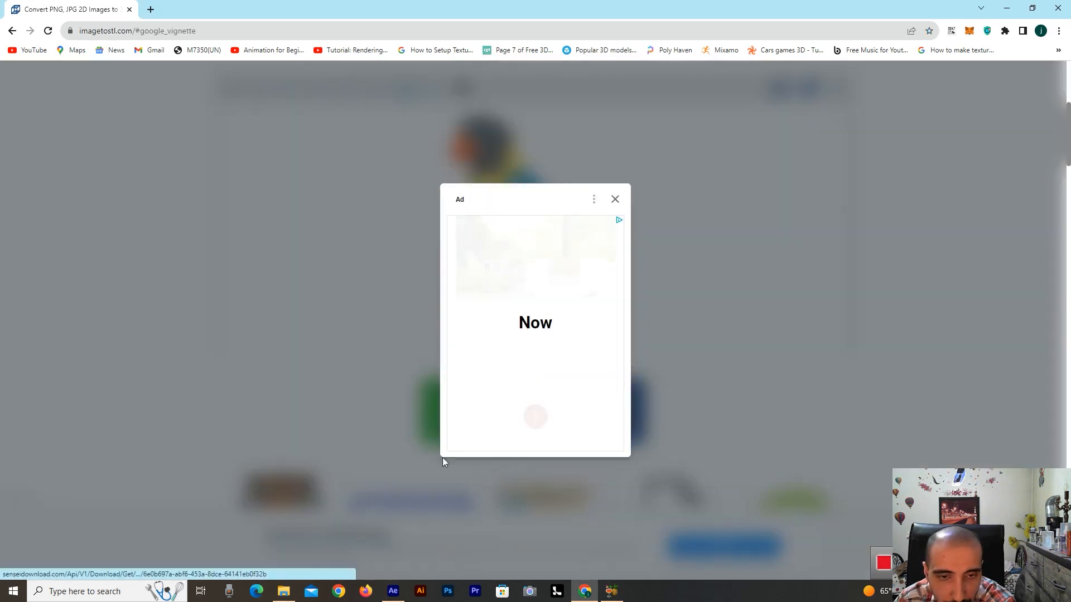
pyautogui.click(614, 199)
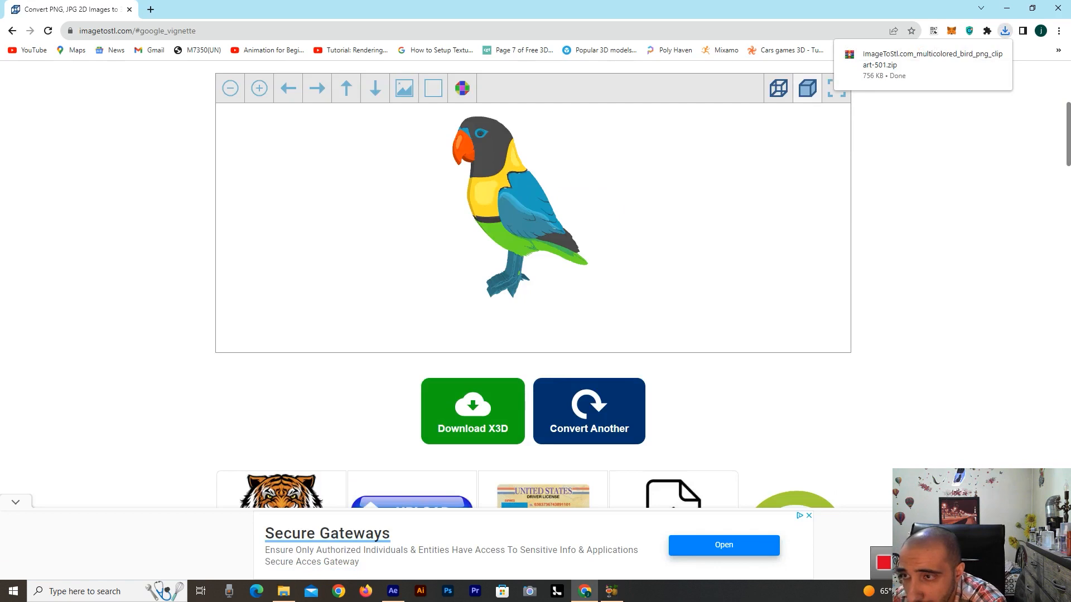
# Open the downloaded bird archive, extract its X3D file to the Downloads folder and close the archive
pyautogui.press('super+e')
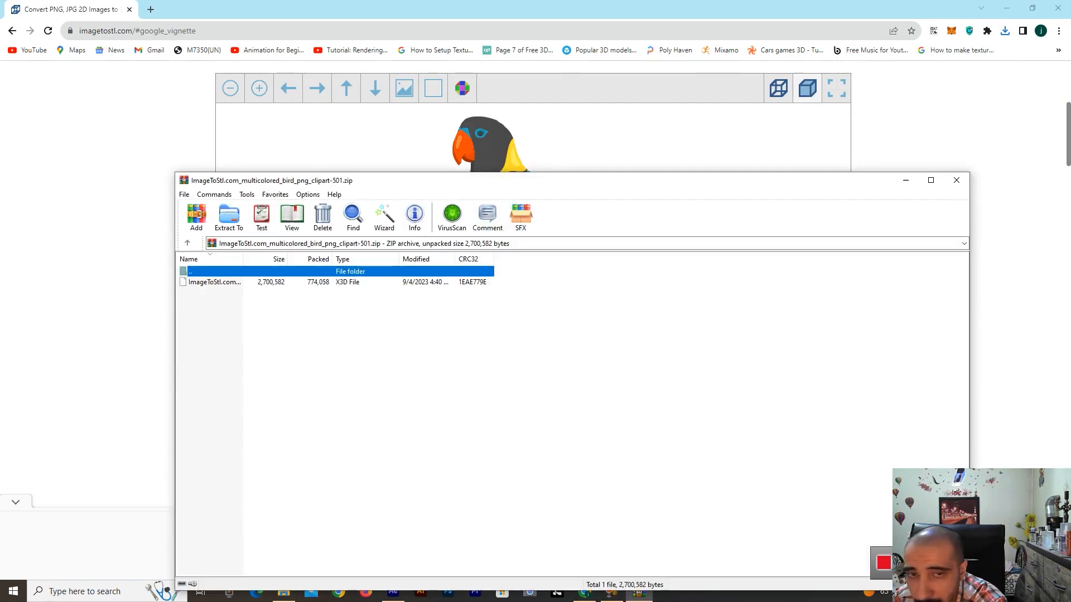
pyautogui.click(383, 282)
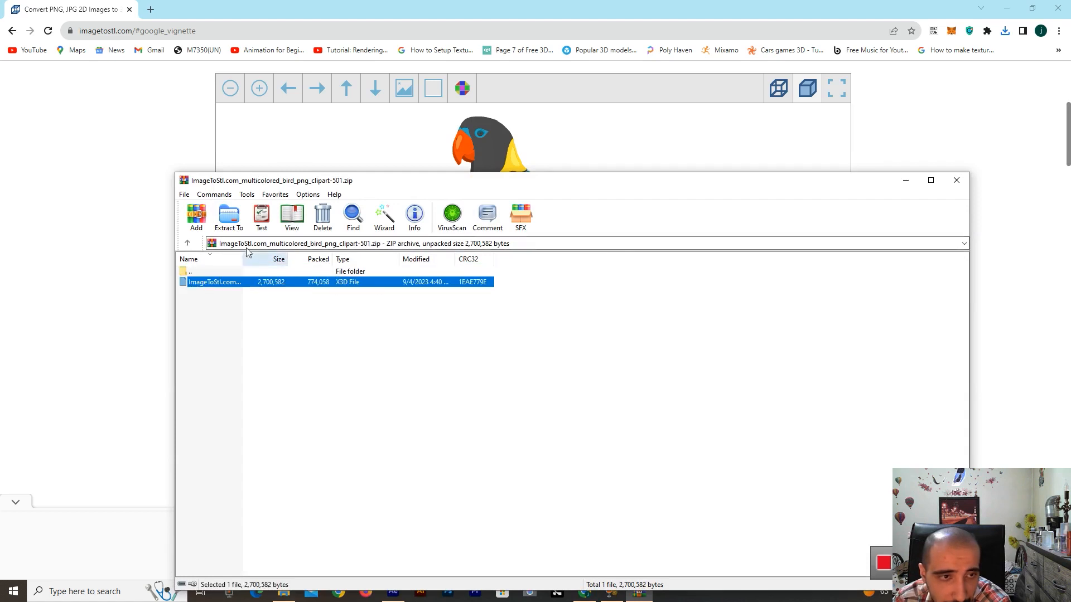
pyautogui.click(229, 220)
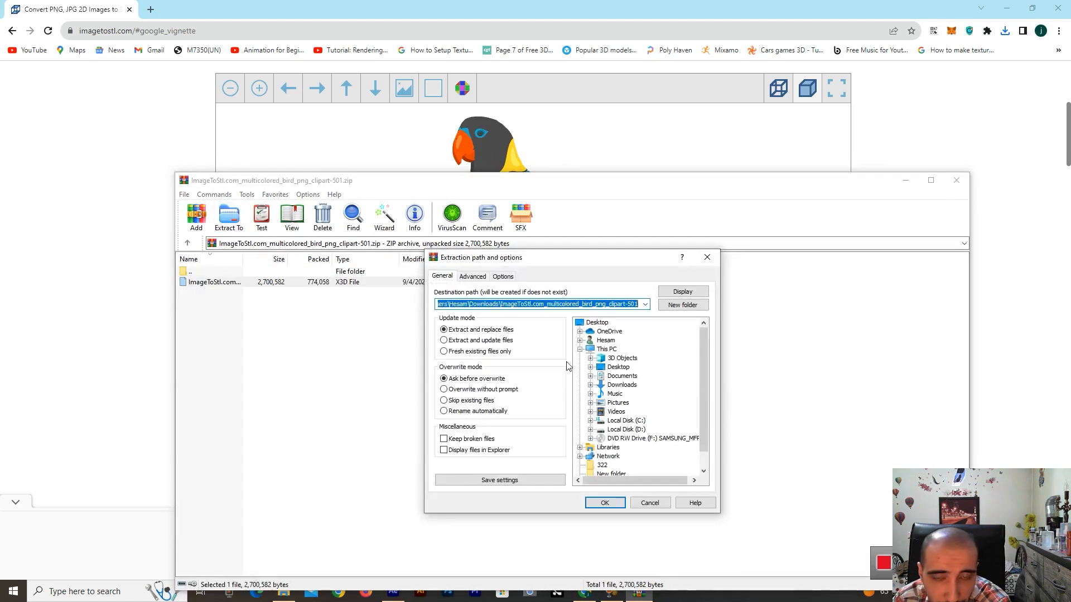
pyautogui.click(619, 386)
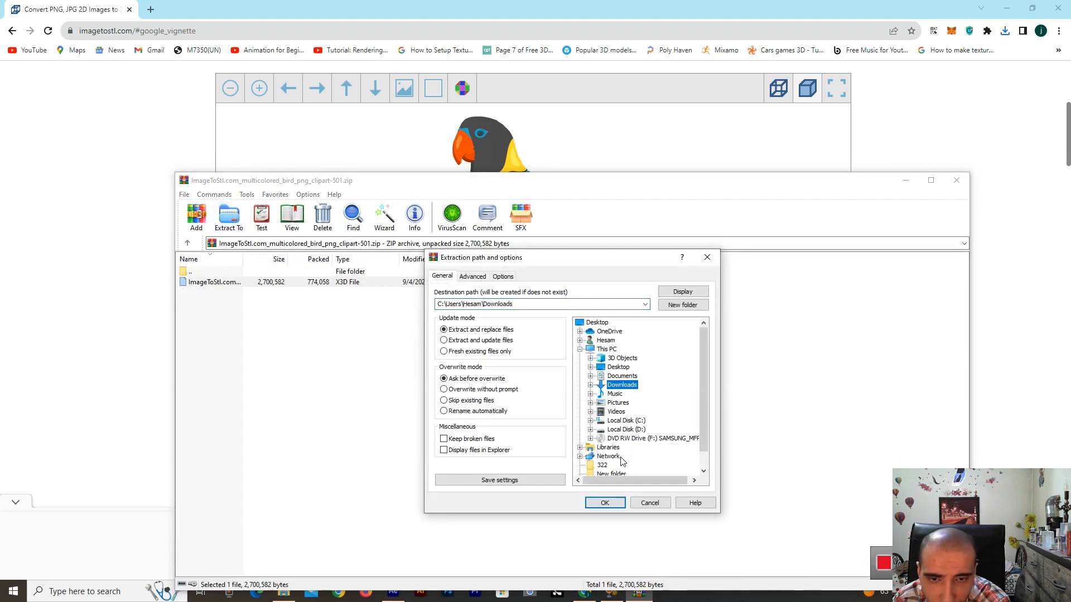
pyautogui.click(604, 503)
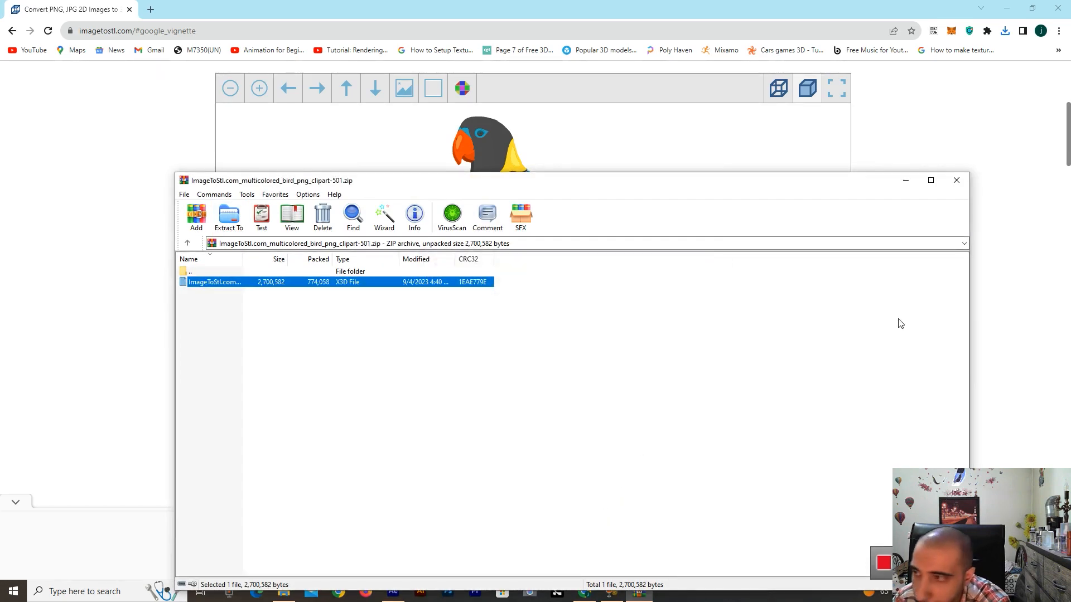
pyautogui.click(957, 180)
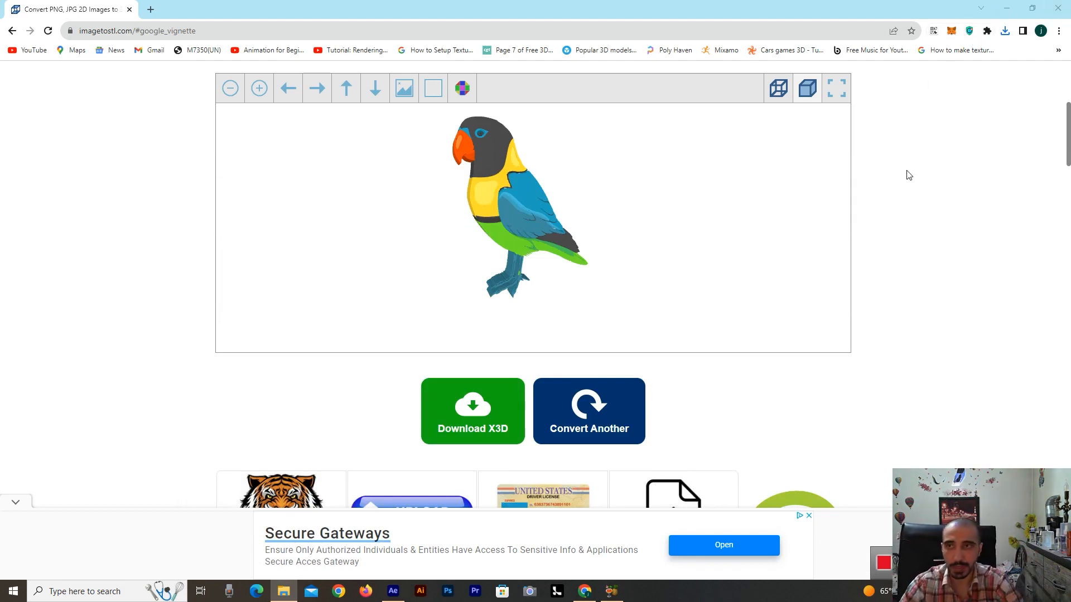
# Minimize the browser and launch Blender 3.5 from the desktop
pyautogui.click(1007, 8)
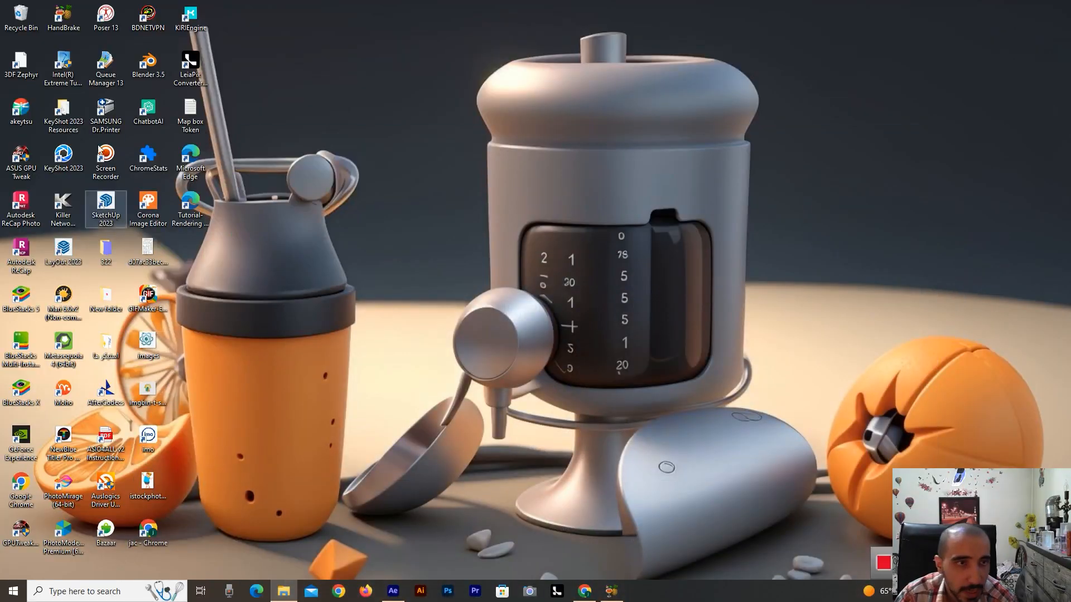
pyautogui.doubleClick(148, 70)
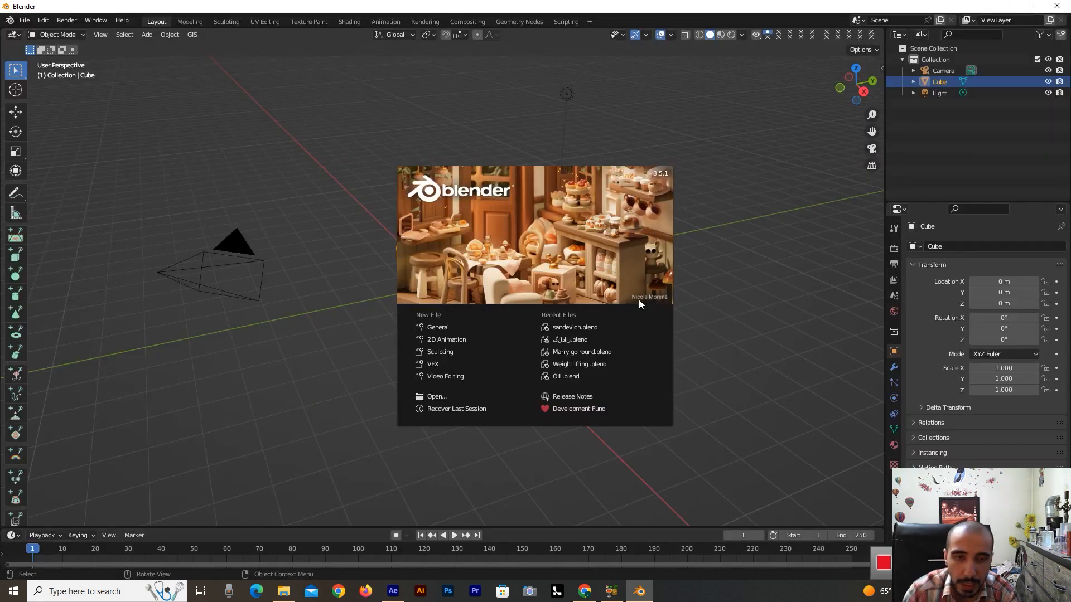
# Delete the default cube and import ImageToStl.com_multicolored_bird_png_clipart-501.x3d from the Downloads folder as X3D Extensible 3D
pyautogui.click(450, 327)
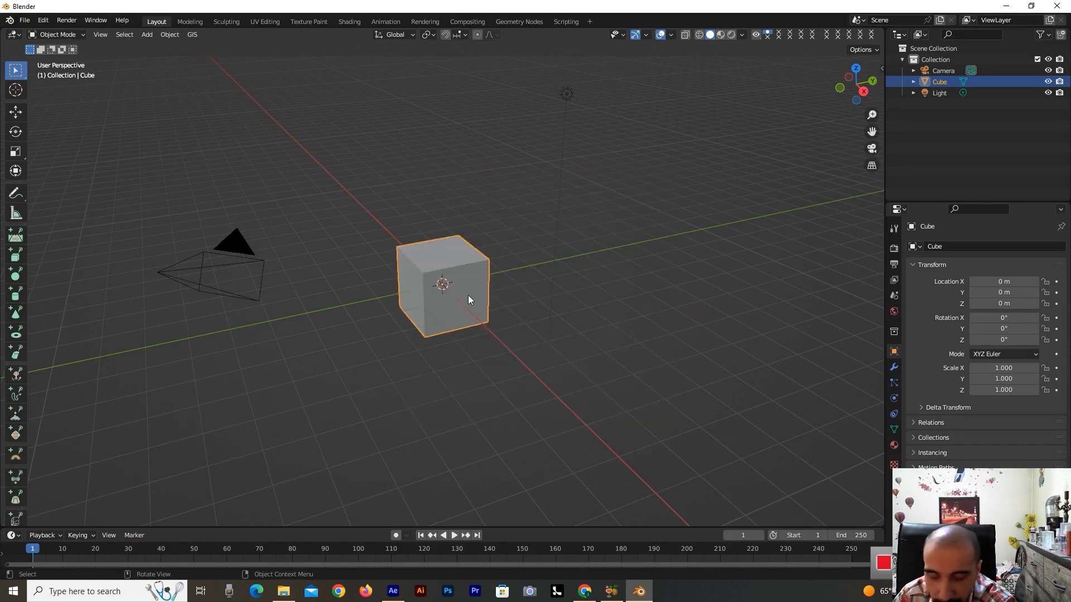
pyautogui.press('Delete')
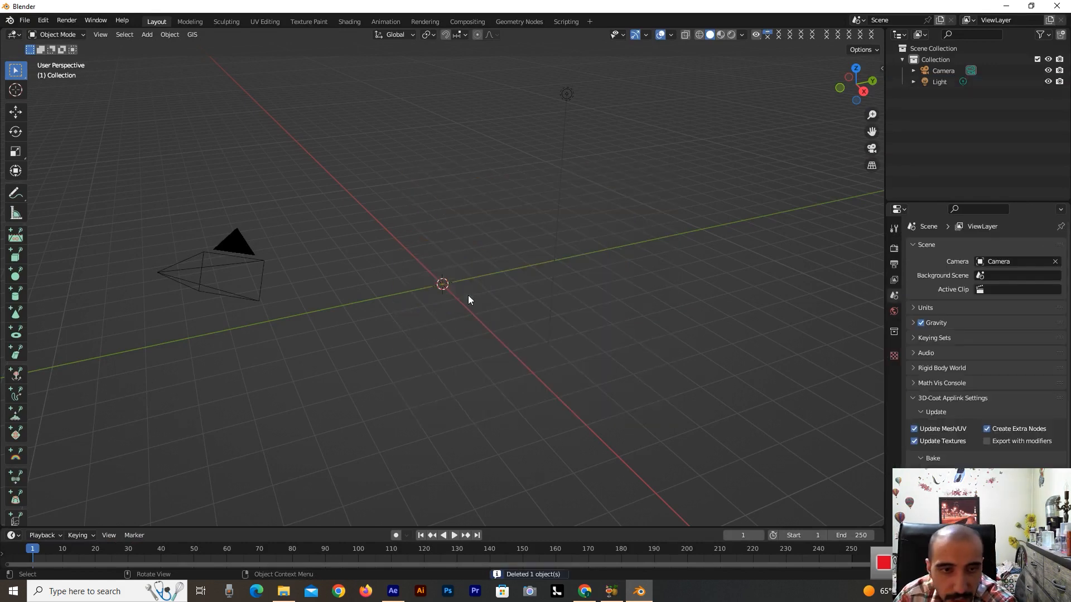
pyautogui.click(32, 23)
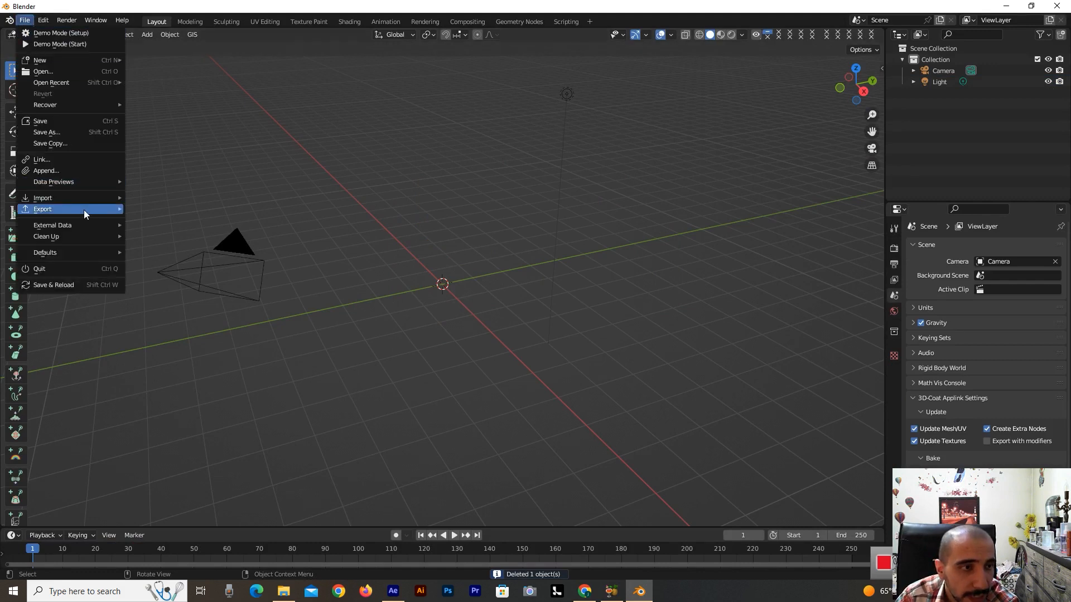
pyautogui.moveTo(75, 199)
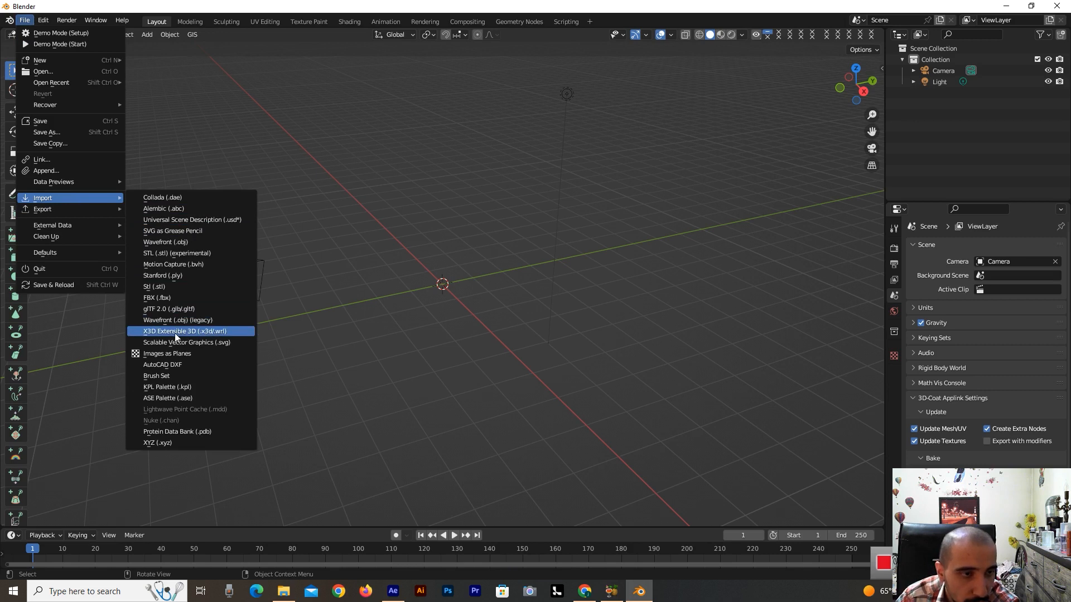
pyautogui.click(215, 333)
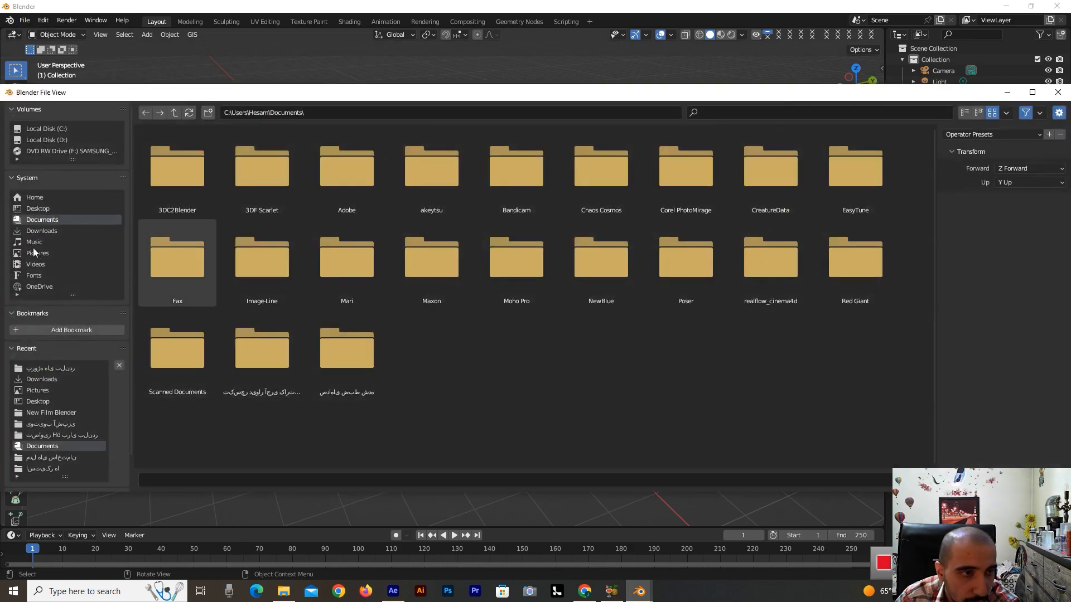
pyautogui.click(37, 231)
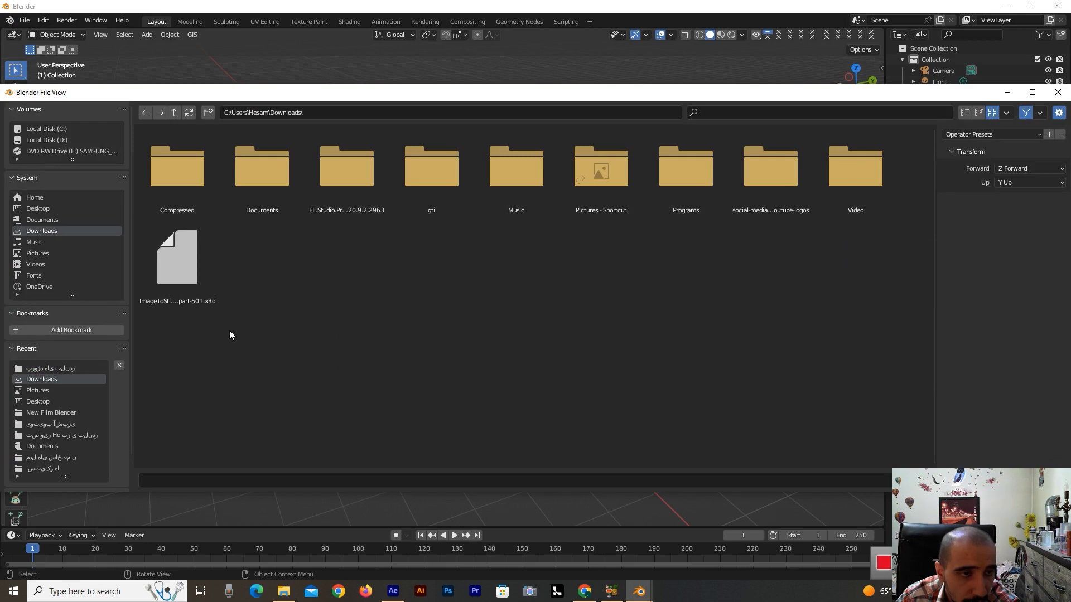
pyautogui.click(174, 289)
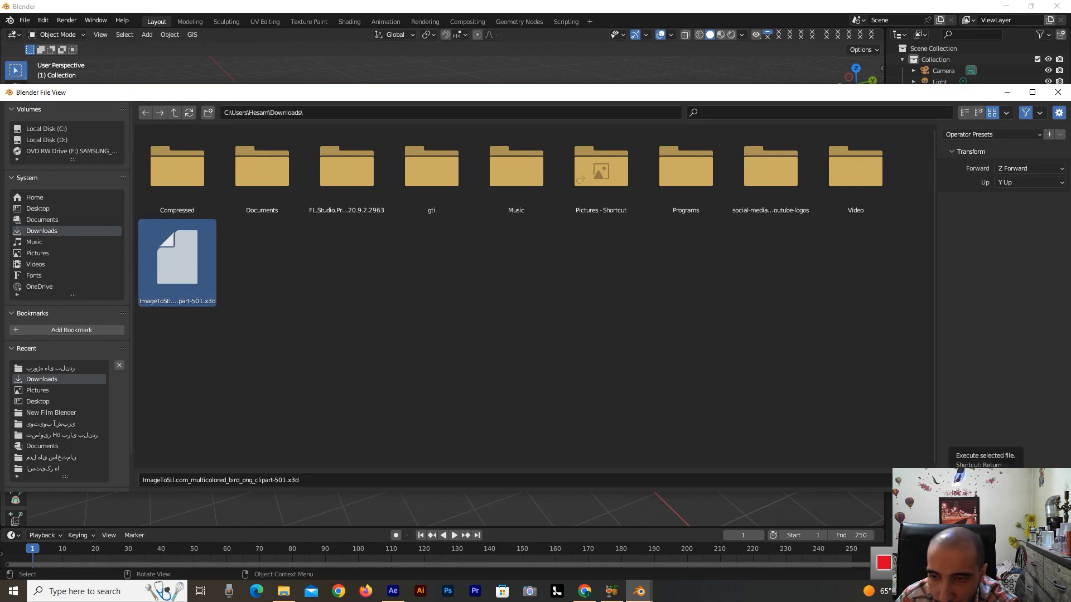
pyautogui.click(981, 480)
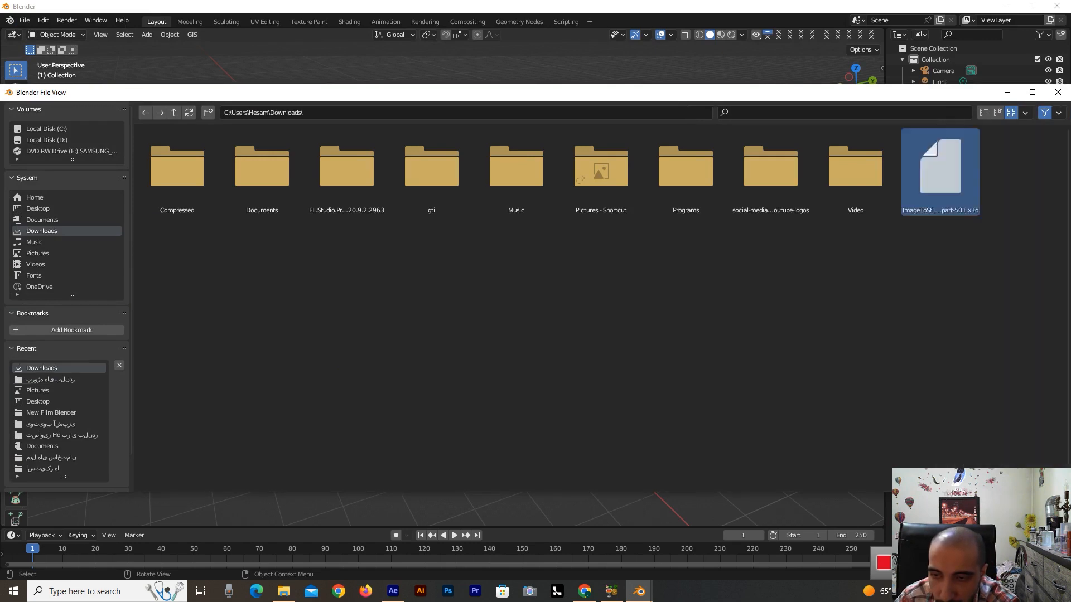
# Select every imported bird part, from Shape_IndexedFaceSet through Shape_IndexedFaceSet.085, and join them into one object
pyautogui.scroll(-12, 544, 298)
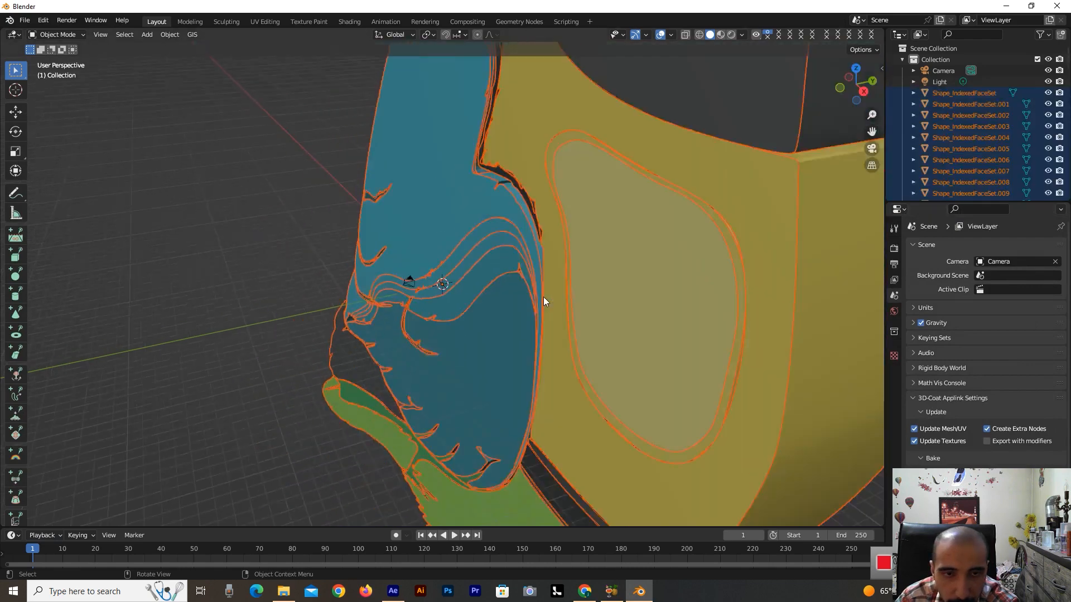
pyautogui.moveTo(842, 91); pyautogui.dragTo(873, 98)
pyautogui.scroll(-20, 989, 116)
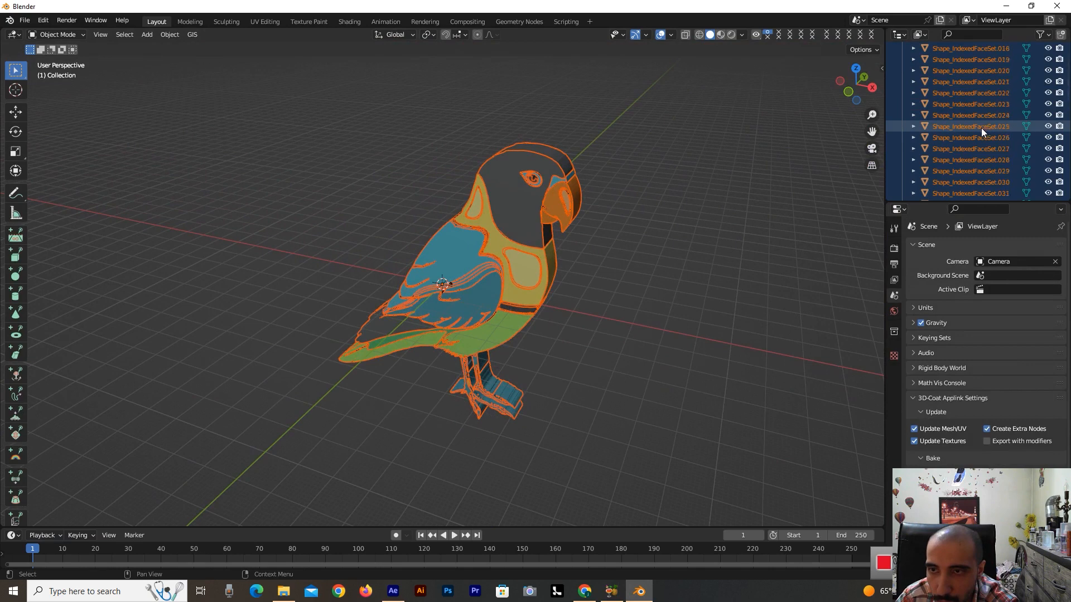
pyautogui.scroll(-3, 948, 167)
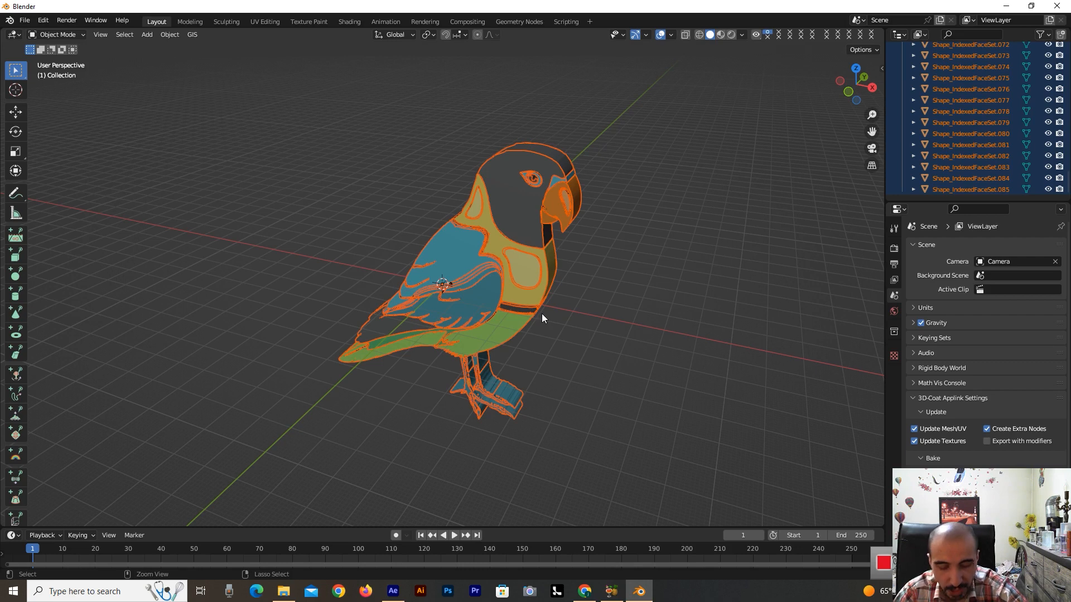
pyautogui.click(527, 279)
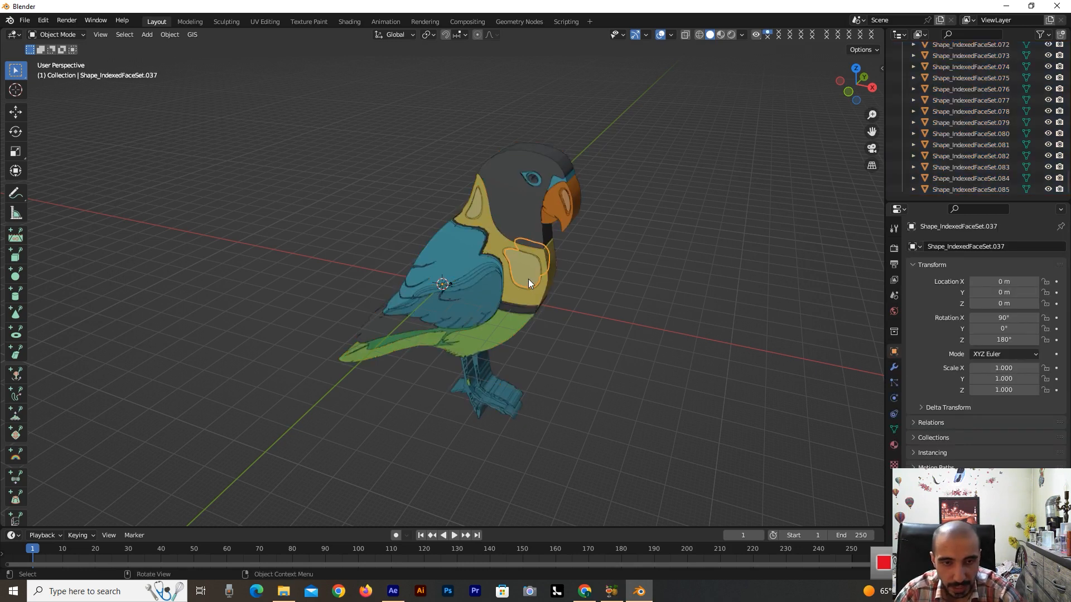
pyautogui.scroll(8, 1057, 134)
pyautogui.scroll(-8, 1063, 140)
pyautogui.click(1000, 190)
pyautogui.scroll(20, 1009, 140)
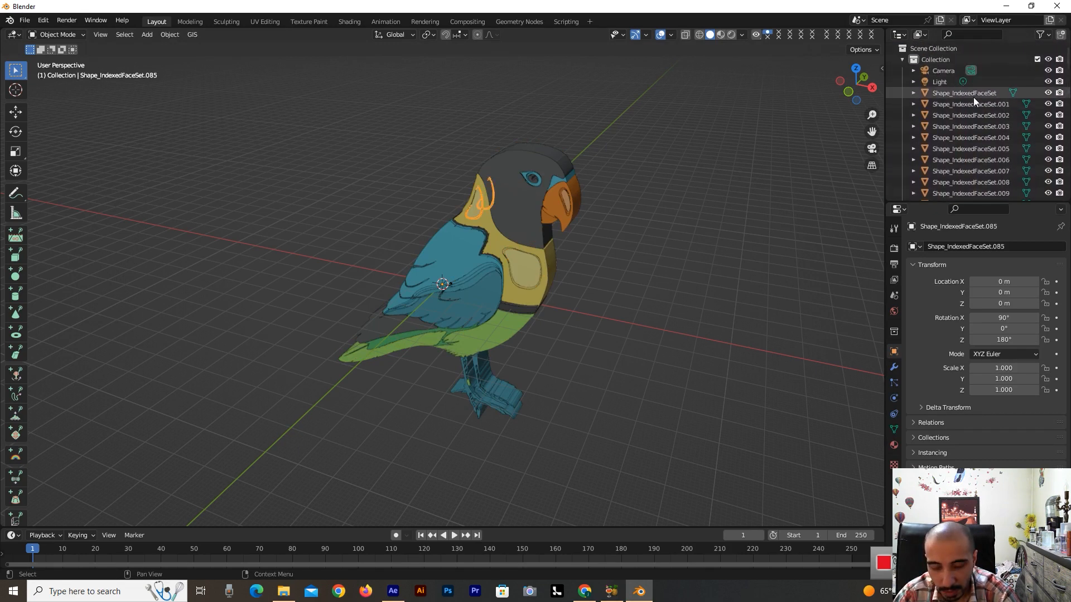
pyautogui.keyDown('shift'); pyautogui.click(973, 99); pyautogui.keyUp('shift')
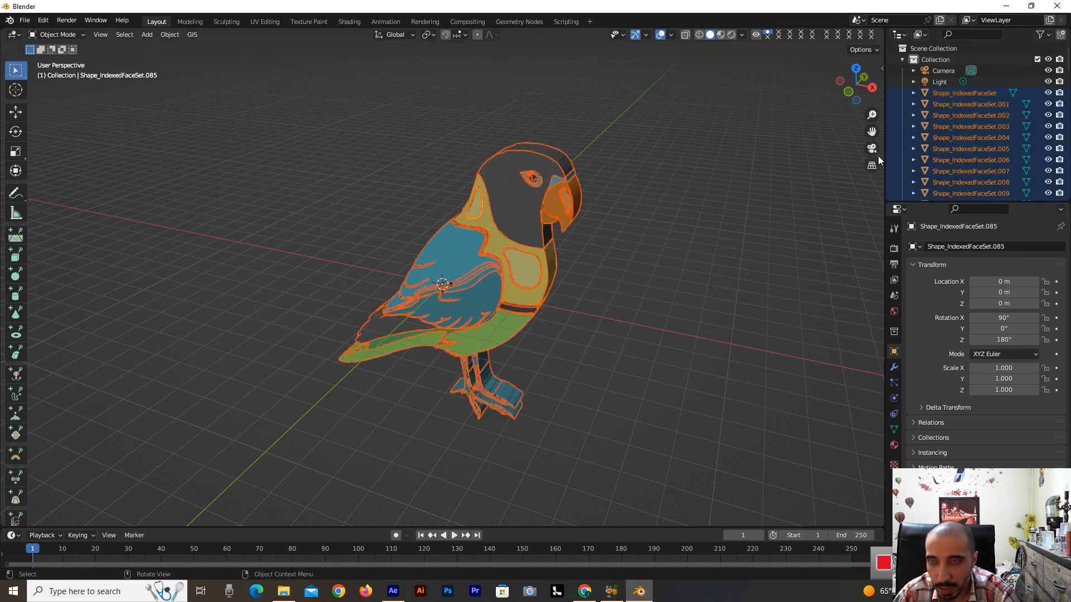
pyautogui.hotkey('ctrl', 'j')
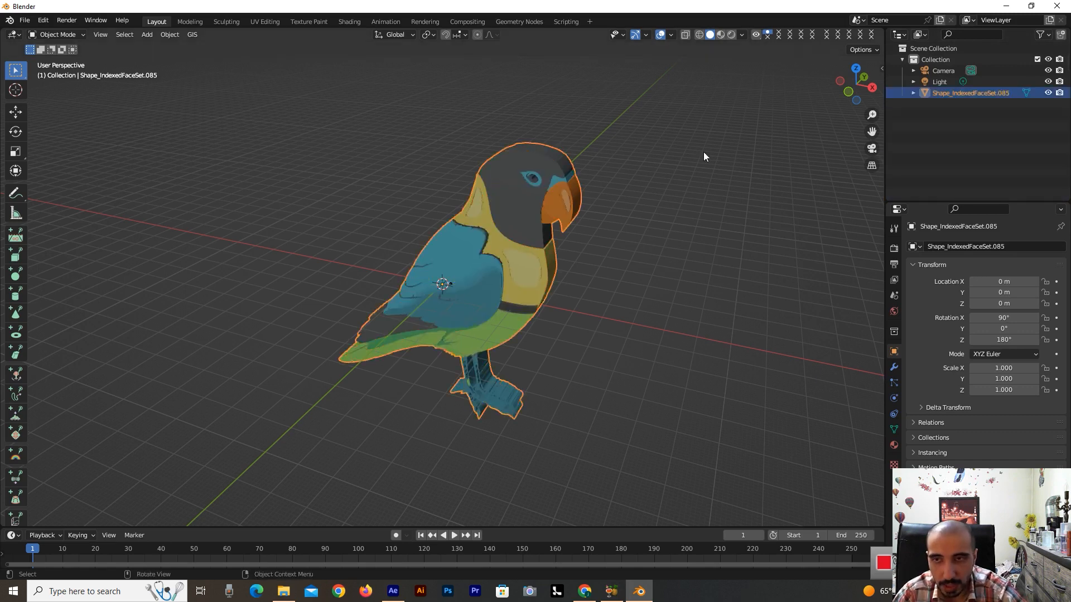
# Scale the joined bird down uniformly to about 0.61
pyautogui.moveTo(853, 93)
pyautogui.mouseDown()
pyautogui.moveTo(792, 95)
pyautogui.moveTo(873, 95)
pyautogui.moveTo(851, 89)
pyautogui.mouseUp()
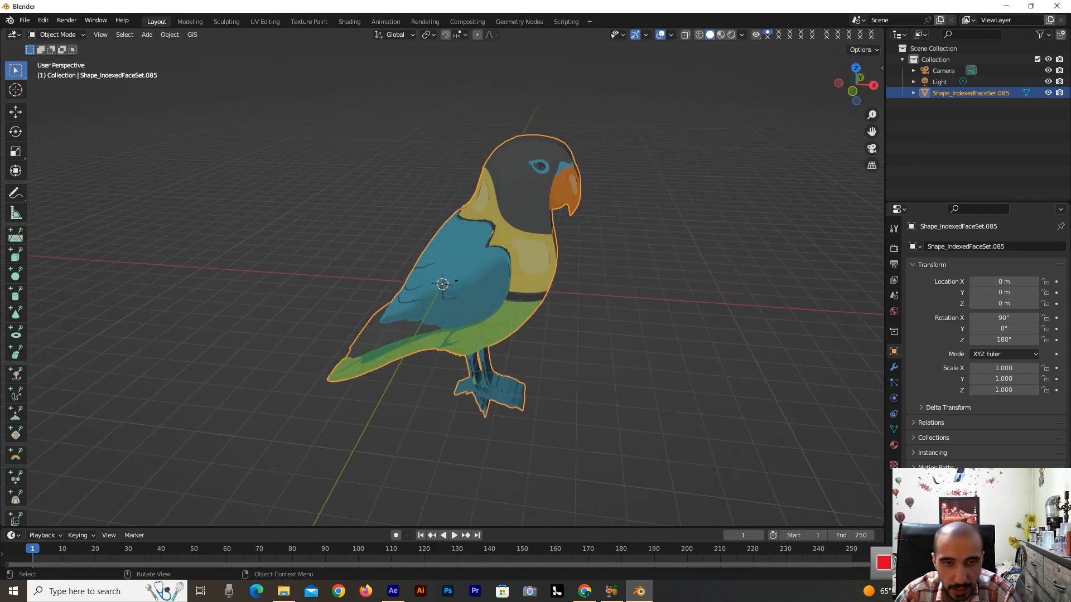
pyautogui.press('s')
pyautogui.click(513, 296)
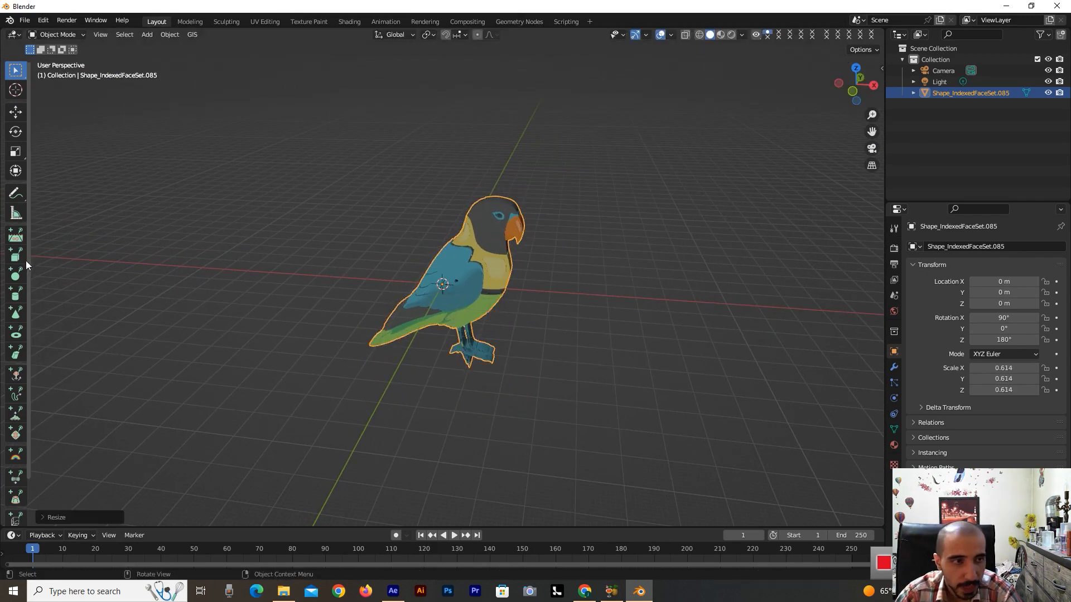
# Add an infinite plane and move it down to about -44 m in Z, below the bird's feet
pyautogui.click(15, 236)
pyautogui.click(393, 315)
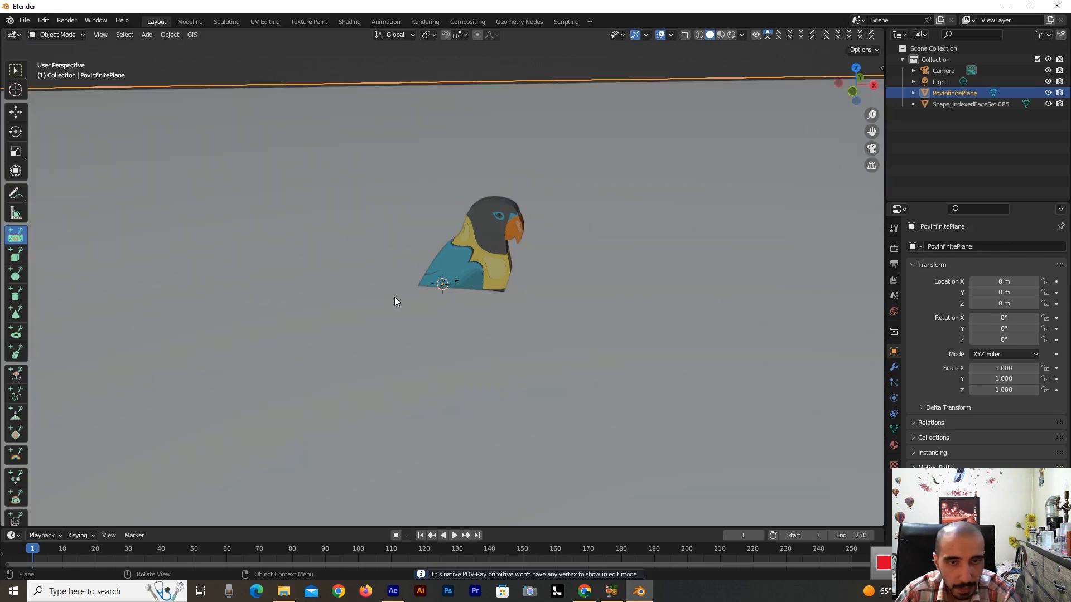
pyautogui.click(15, 112)
pyautogui.moveTo(438, 249); pyautogui.dragTo(440, 349)
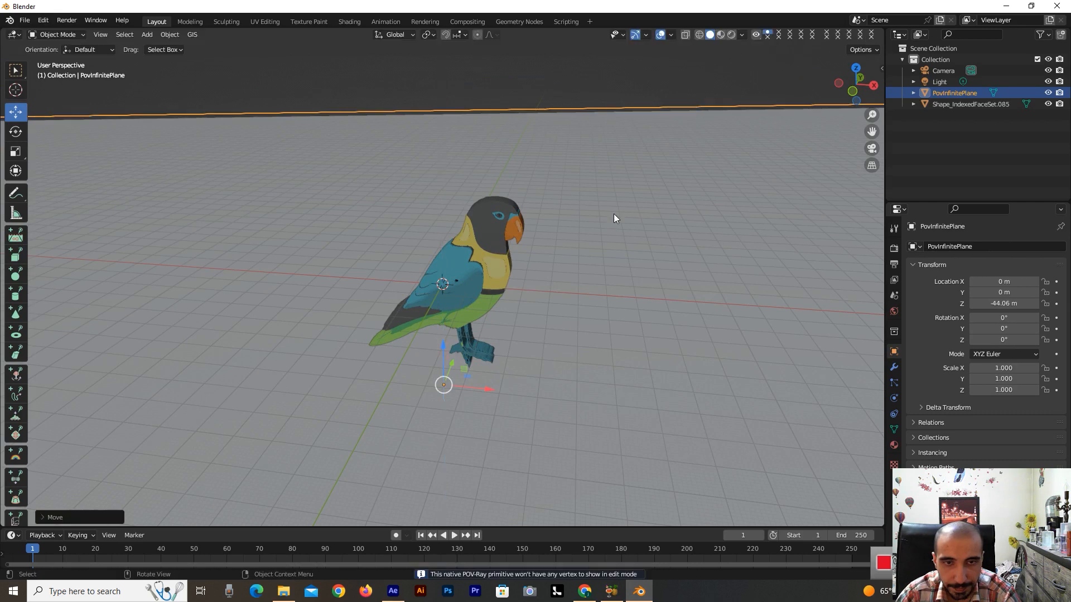
# Switch the viewport to rendered shading and lower the world background strength to 0
pyautogui.moveTo(840, 78)
pyautogui.mouseDown()
pyautogui.moveTo(780, 82)
pyautogui.moveTo(831, 80)
pyautogui.mouseUp()
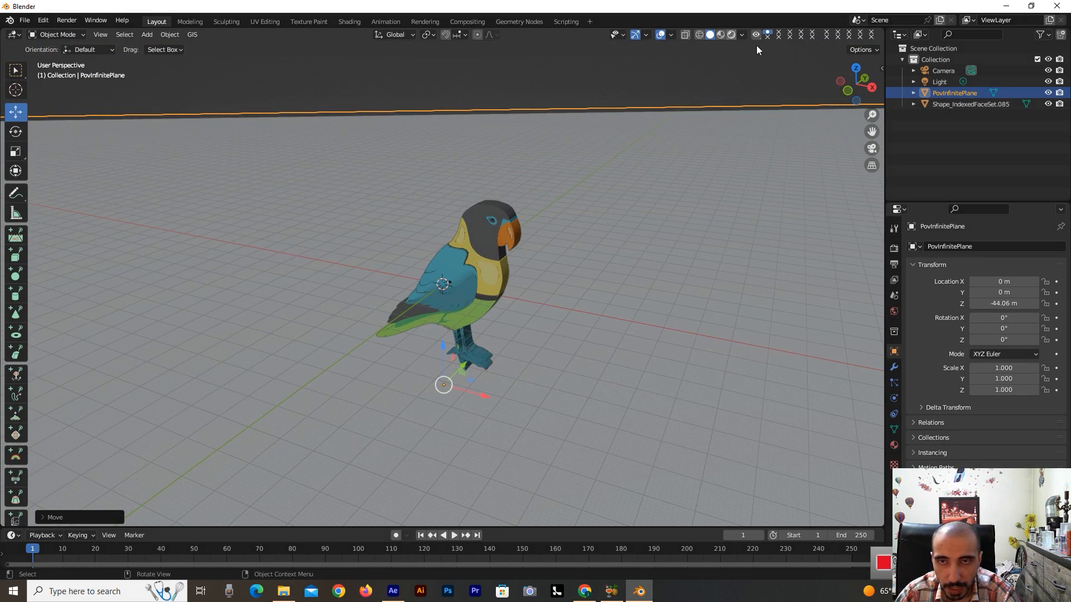
pyautogui.click(731, 34)
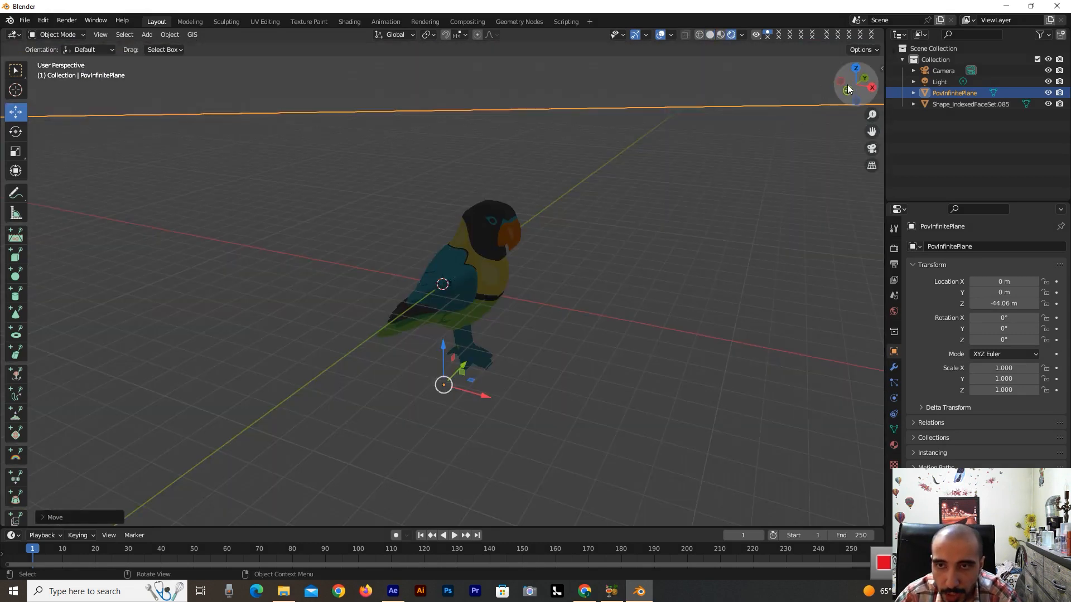
pyautogui.moveTo(838, 76); pyautogui.dragTo(811, 98)
pyautogui.click(894, 311)
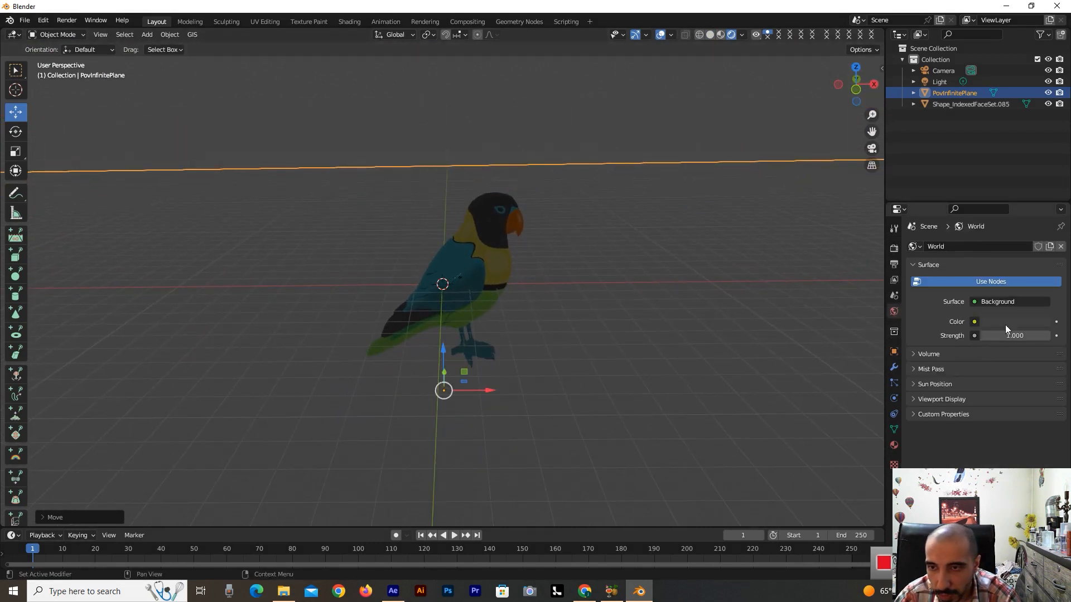
pyautogui.moveTo(1012, 336); pyautogui.dragTo(967, 336)
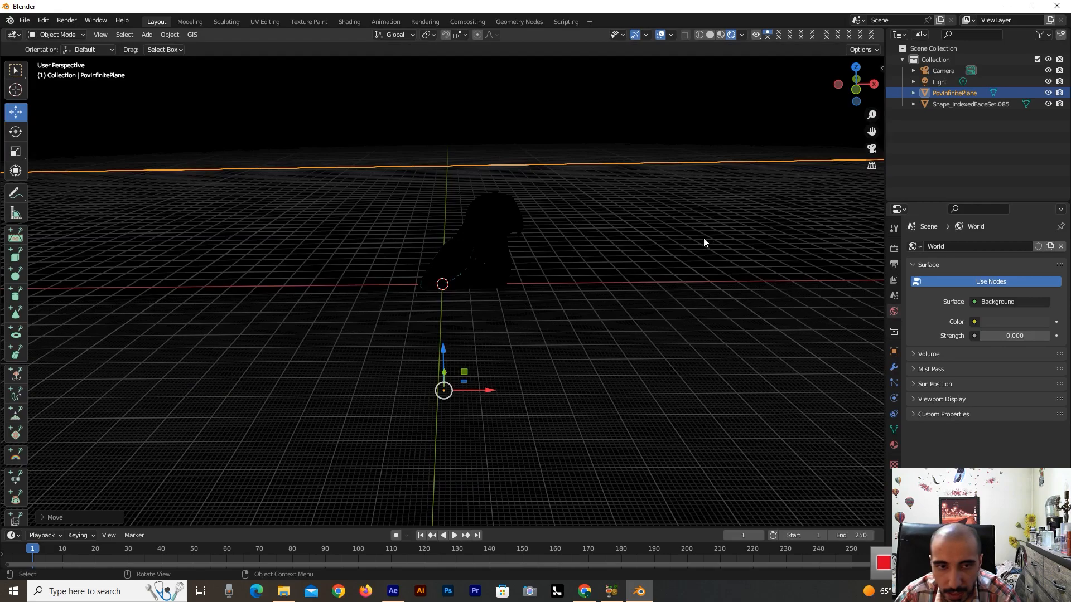
# Raise the world background strength to 1.7
pyautogui.moveTo(848, 94); pyautogui.dragTo(823, 87)
pyautogui.moveTo(1040, 335); pyautogui.dragTo(1064, 336)
# Move the infinite plane slightly up along Z, closer to the bird's feet
pyautogui.moveTo(853, 85); pyautogui.dragTo(829, 98)
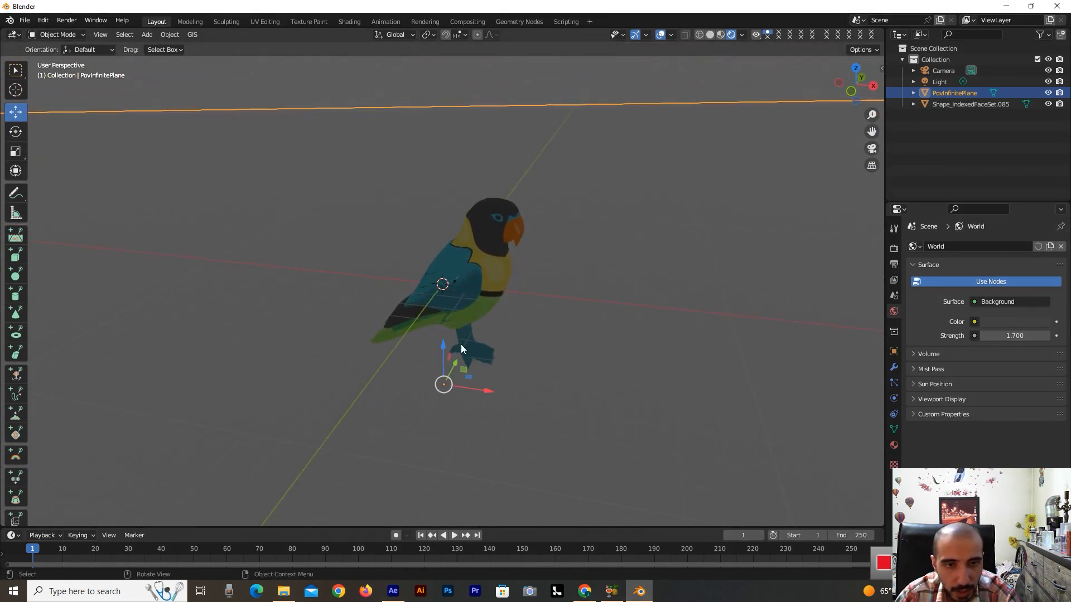
pyautogui.moveTo(439, 349)
pyautogui.mouseDown()
pyautogui.moveTo(446, 416)
pyautogui.moveTo(445, 257)
pyautogui.moveTo(455, 355)
pyautogui.mouseUp()
pyautogui.moveTo(843, 87); pyautogui.dragTo(859, 88)
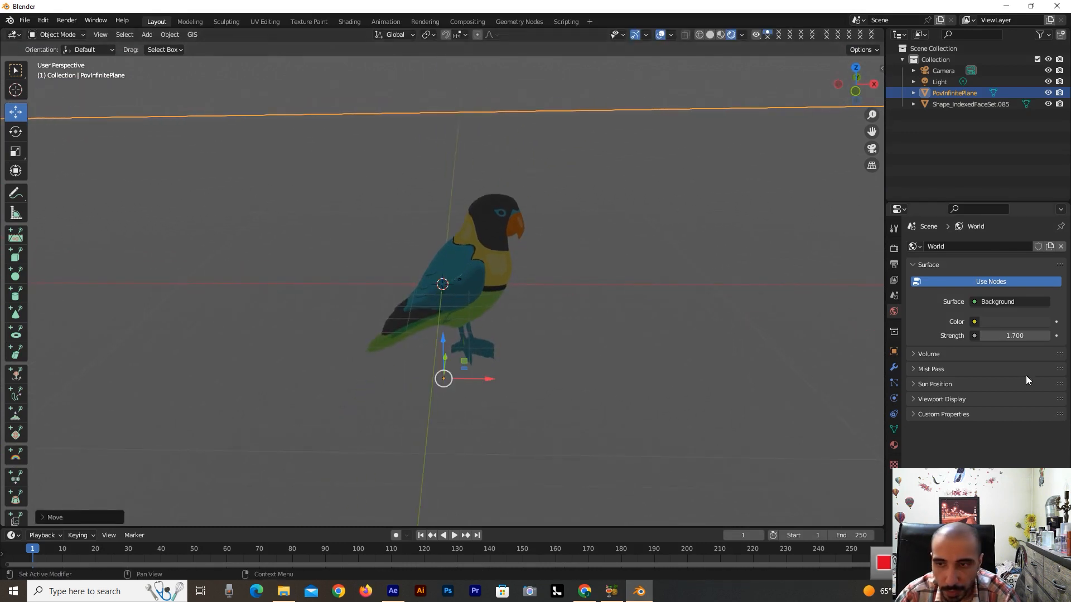
# Set the world background strength to 0
pyautogui.doubleClick(1013, 335)
pyautogui.write('0')
pyautogui.press('Return')
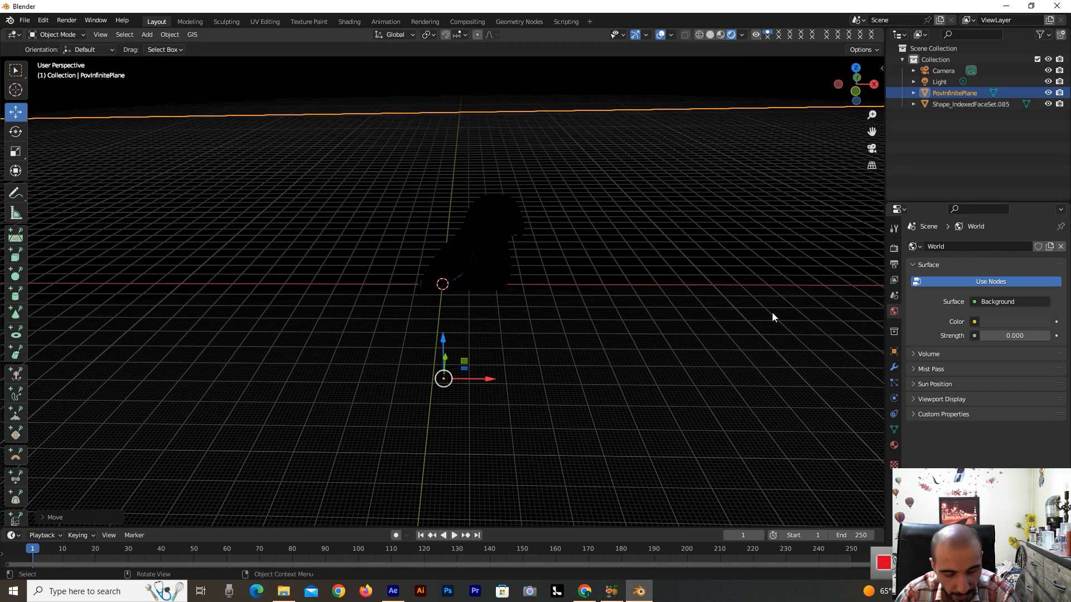
# Add an area light and raise it along Z above the bird's head
pyautogui.hotkey('shift', 'a')
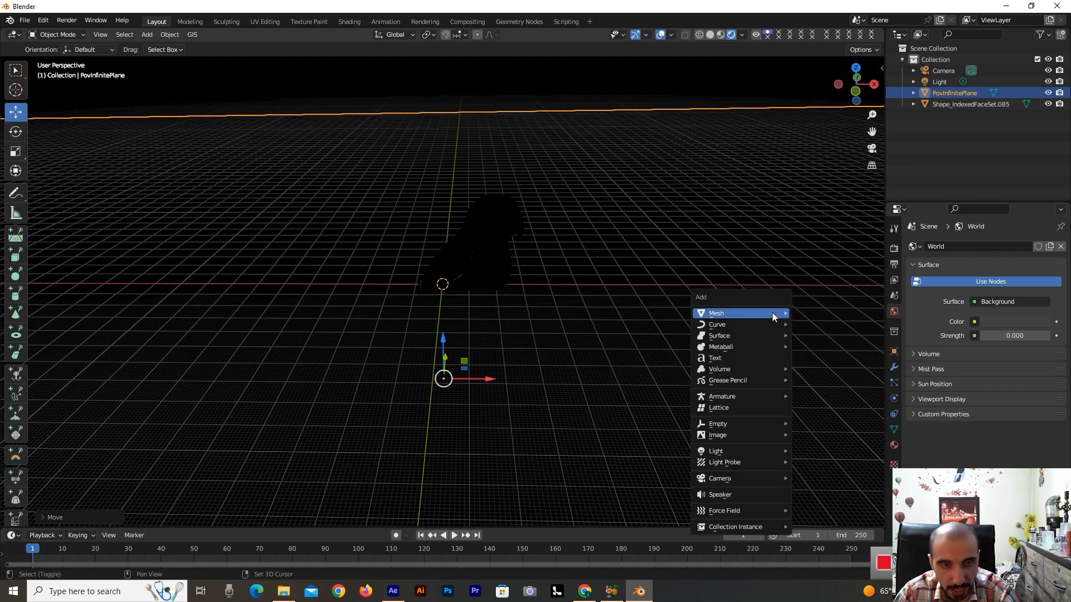
pyautogui.moveTo(761, 456)
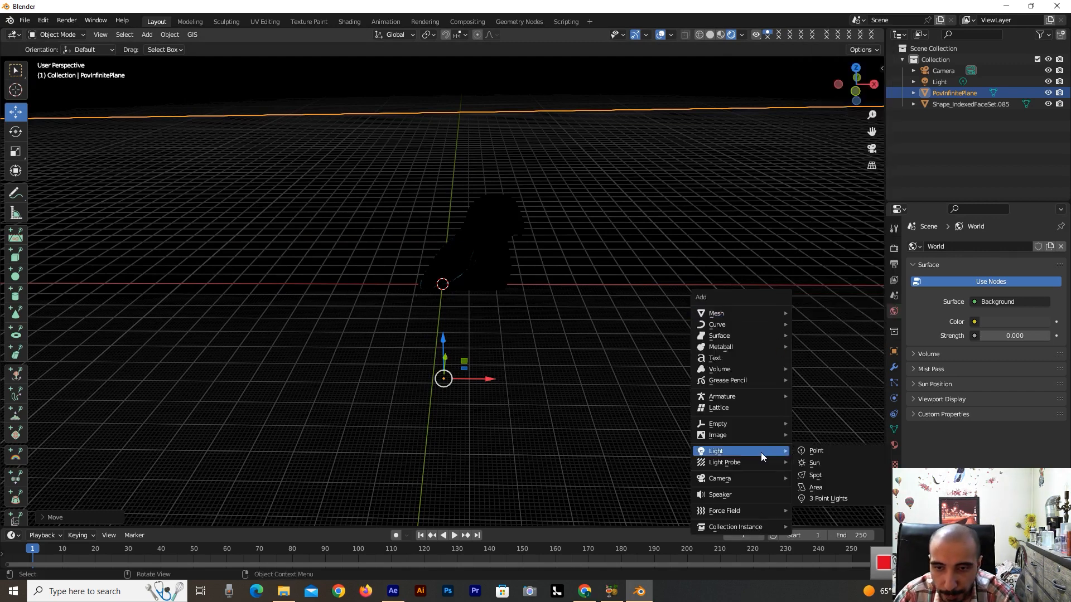
pyautogui.click(818, 488)
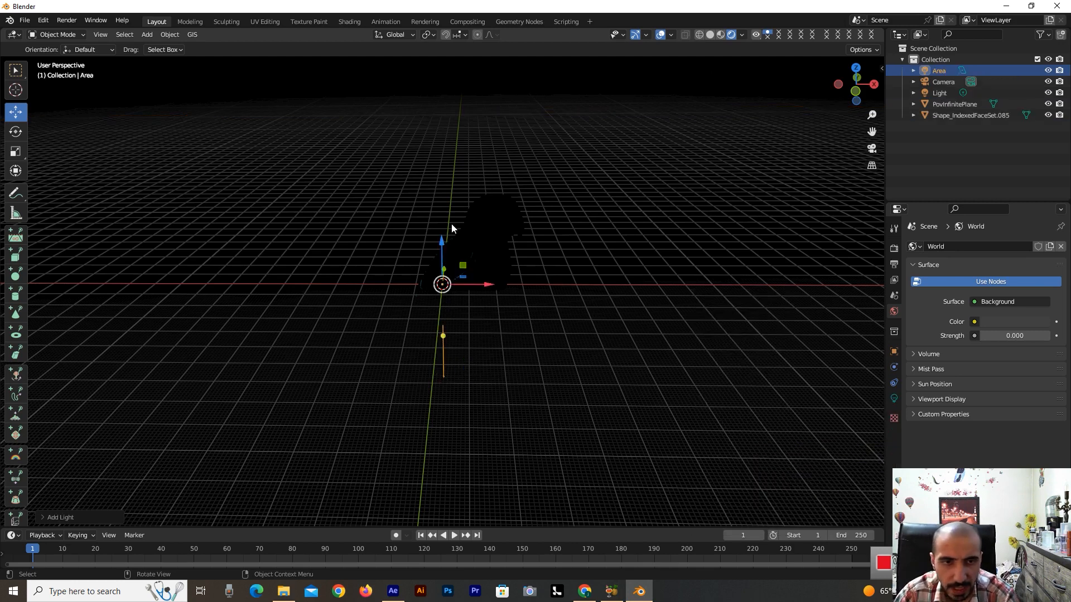
pyautogui.moveTo(450, 254); pyautogui.dragTo(480, 109)
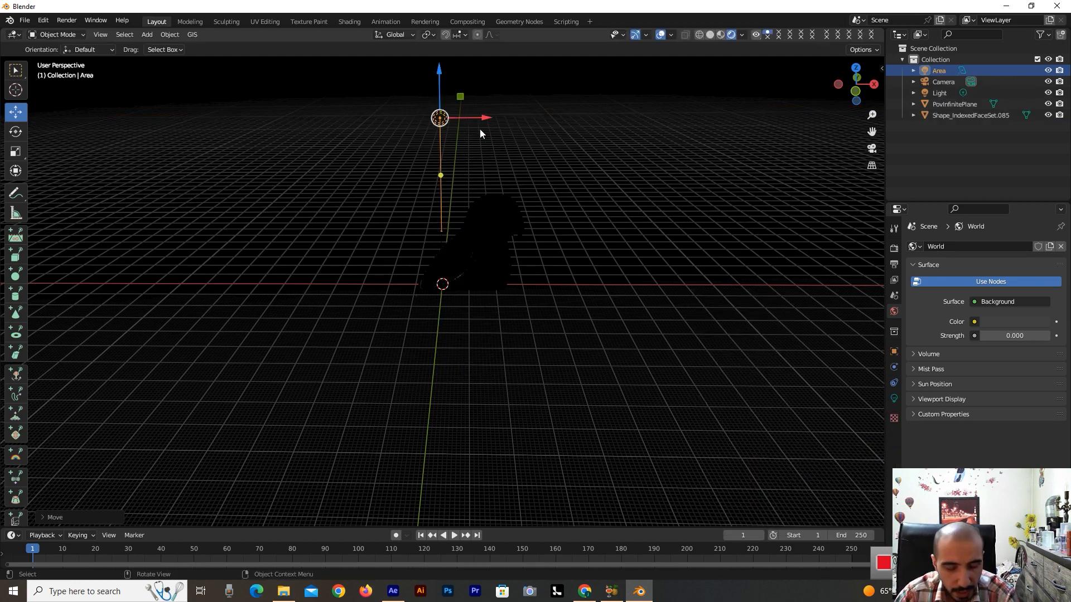
# Scale the area light up into a large square panel extending well past the bird, and open its light settings
pyautogui.press('s')
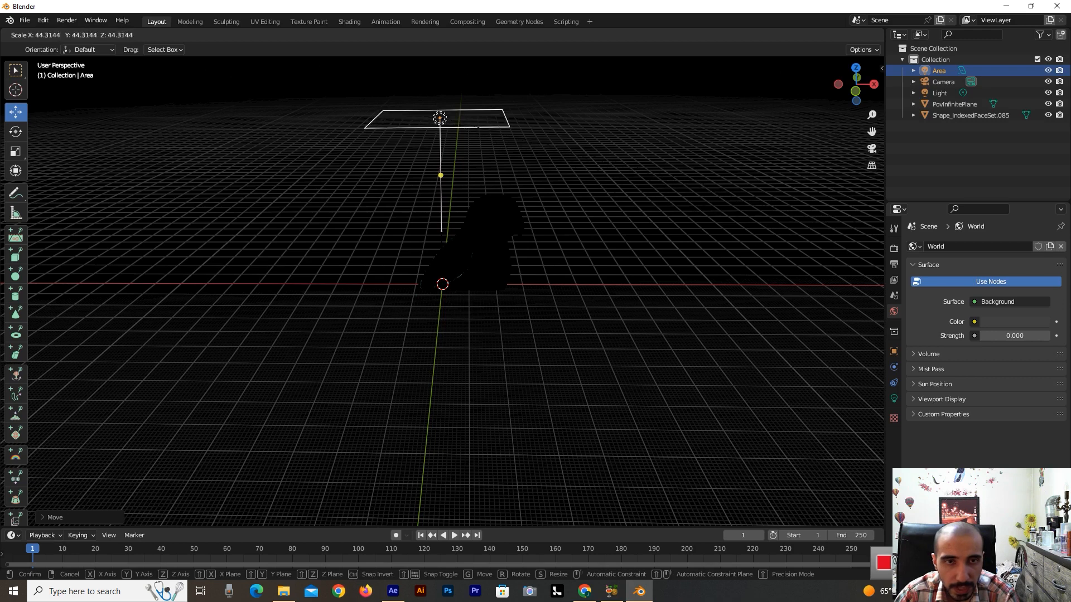
pyautogui.click(796, 430)
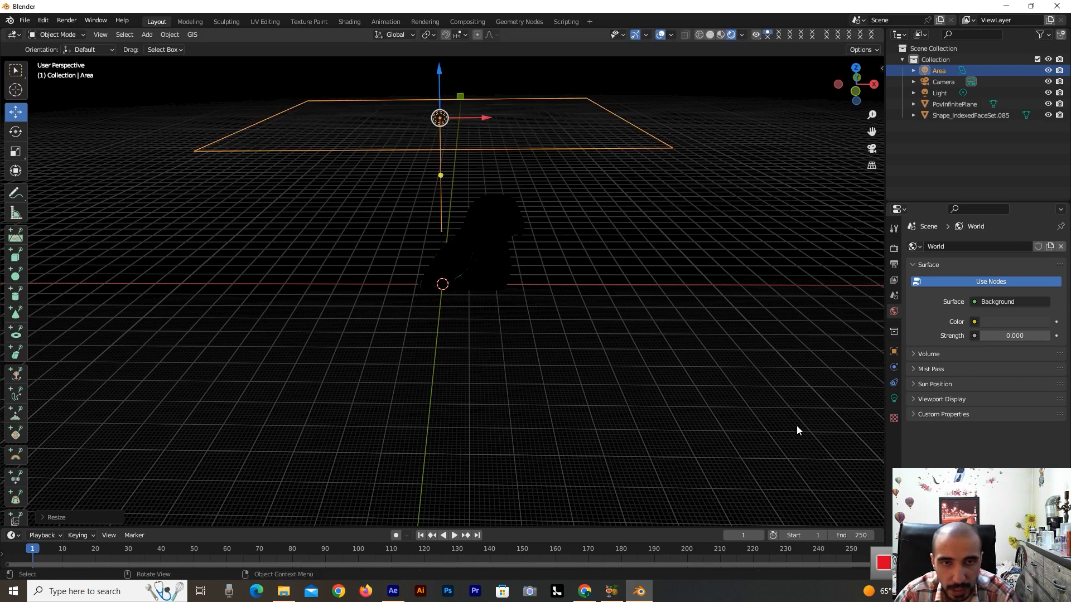
pyautogui.click(893, 399)
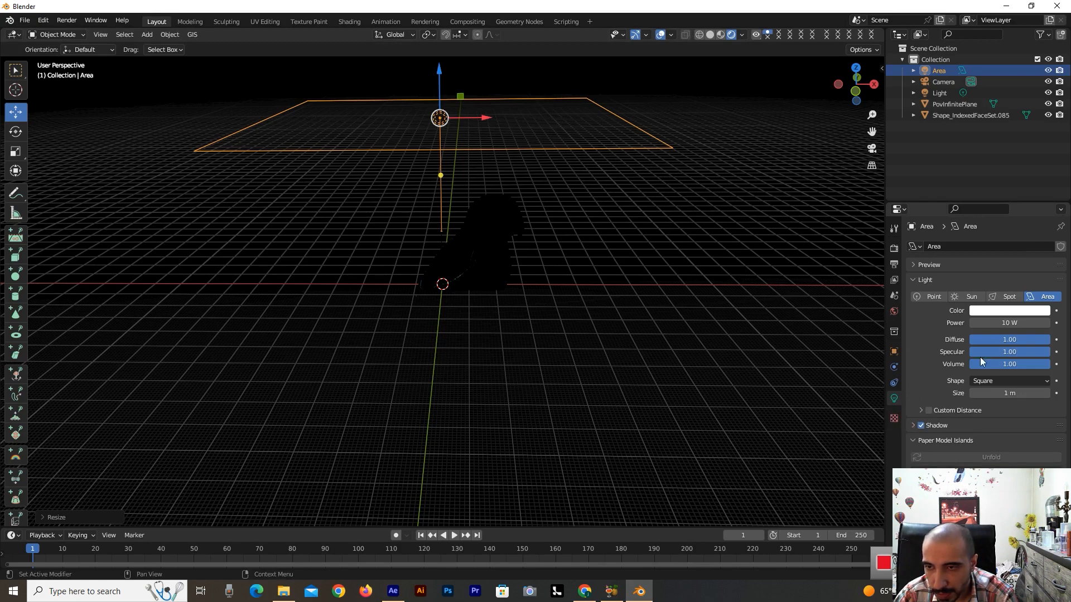
# Try area light powers of 300 W and 5000 W
pyautogui.click(1007, 322)
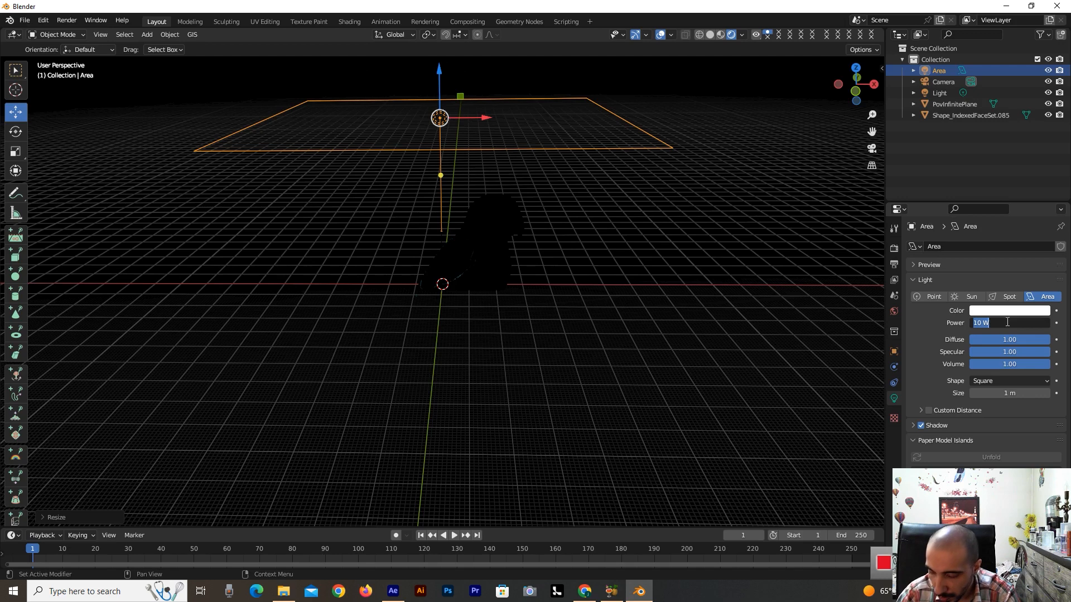
pyautogui.write('3')
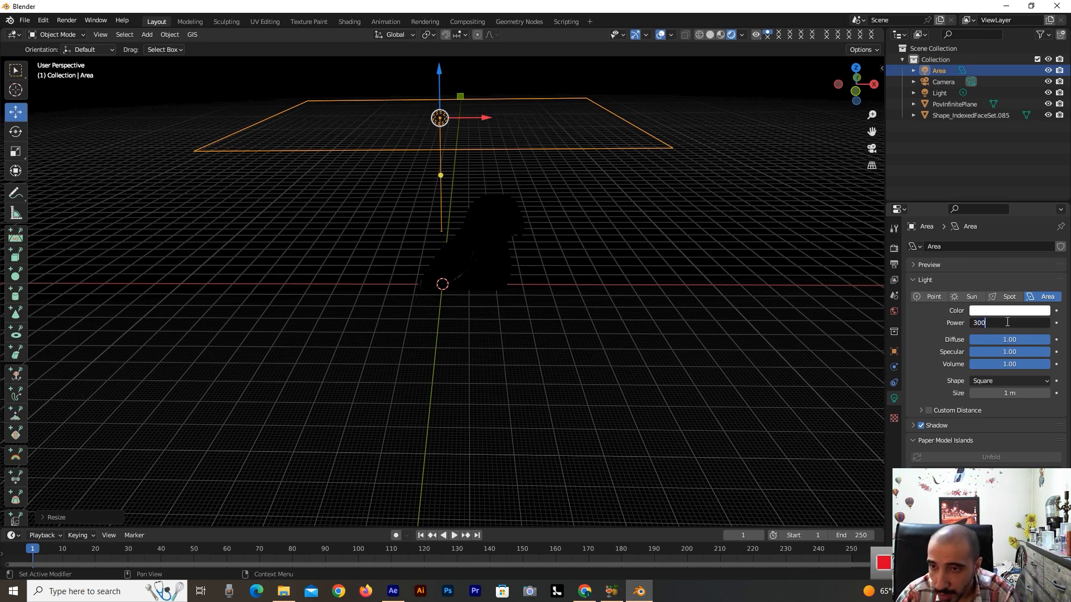
pyautogui.write('00')
pyautogui.press('Return')
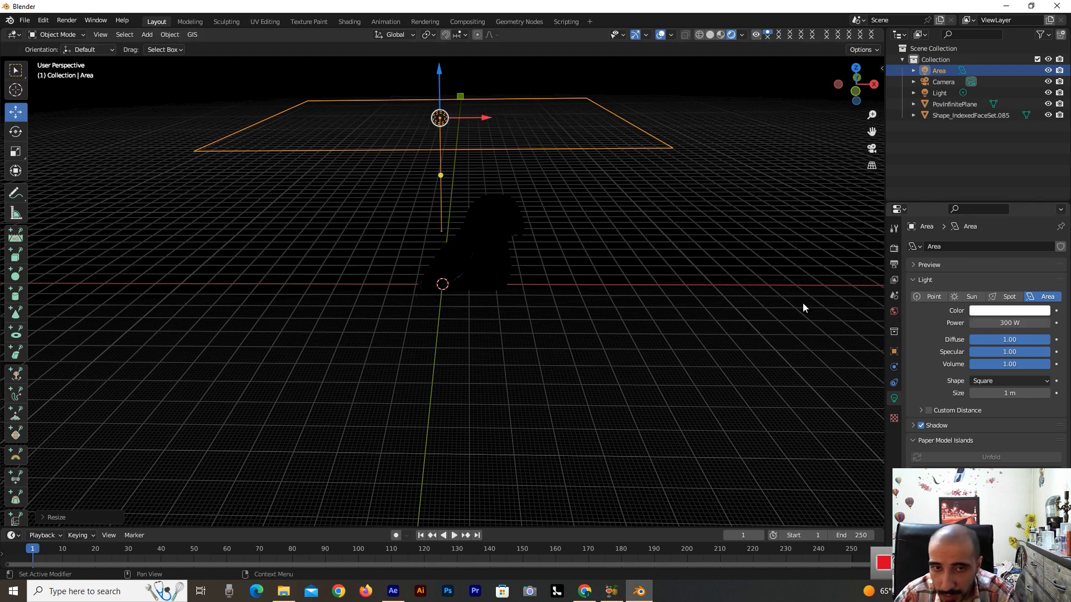
pyautogui.click(1012, 322)
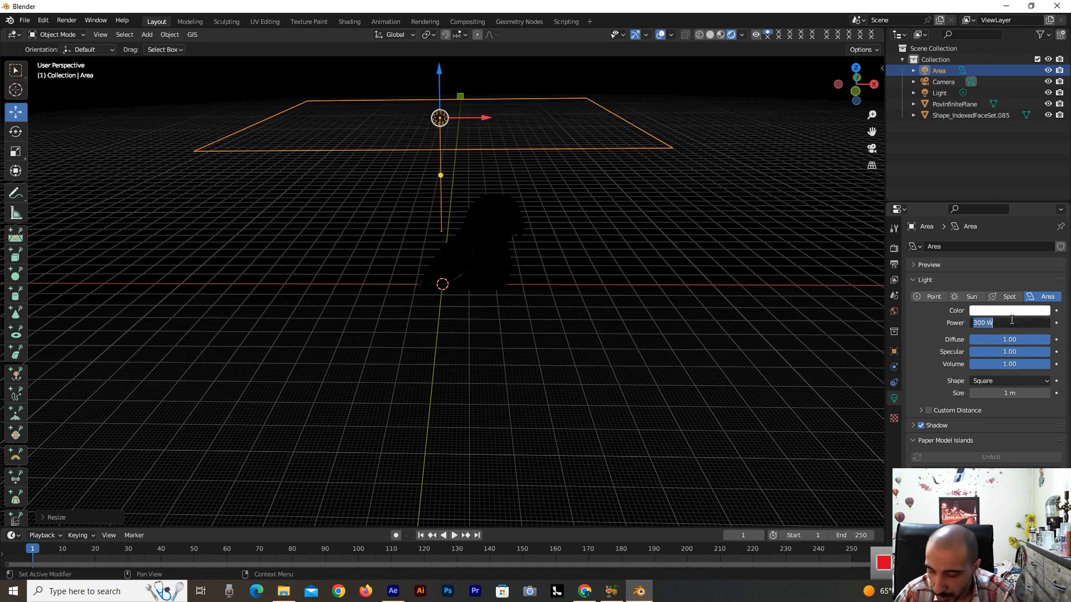
pyautogui.write('50')
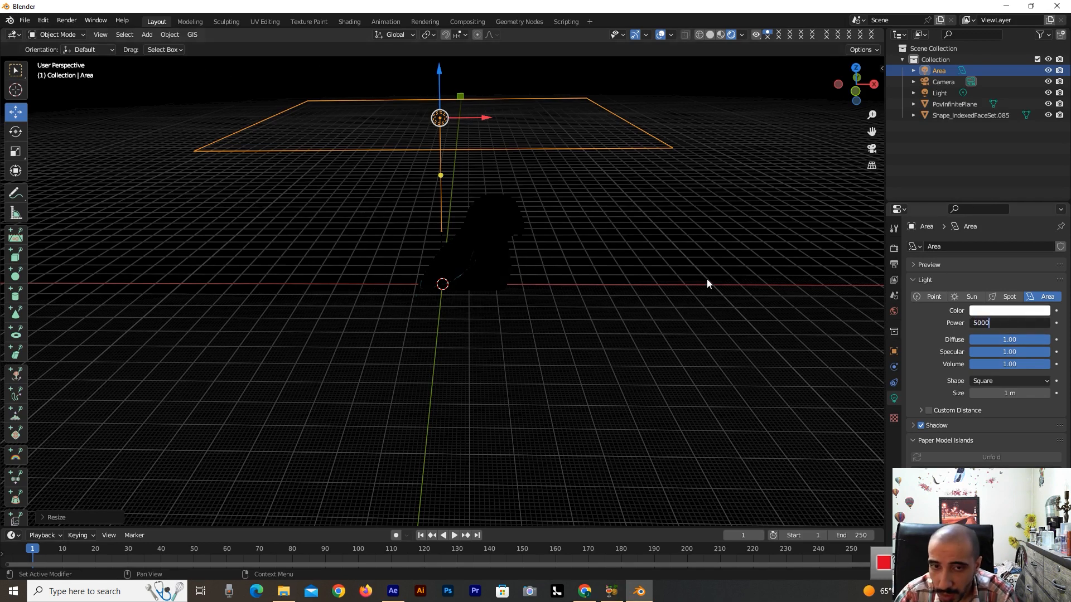
pyautogui.write('00')
pyautogui.press('Return')
# Set the area light's power to 100000 W
pyautogui.click(993, 321)
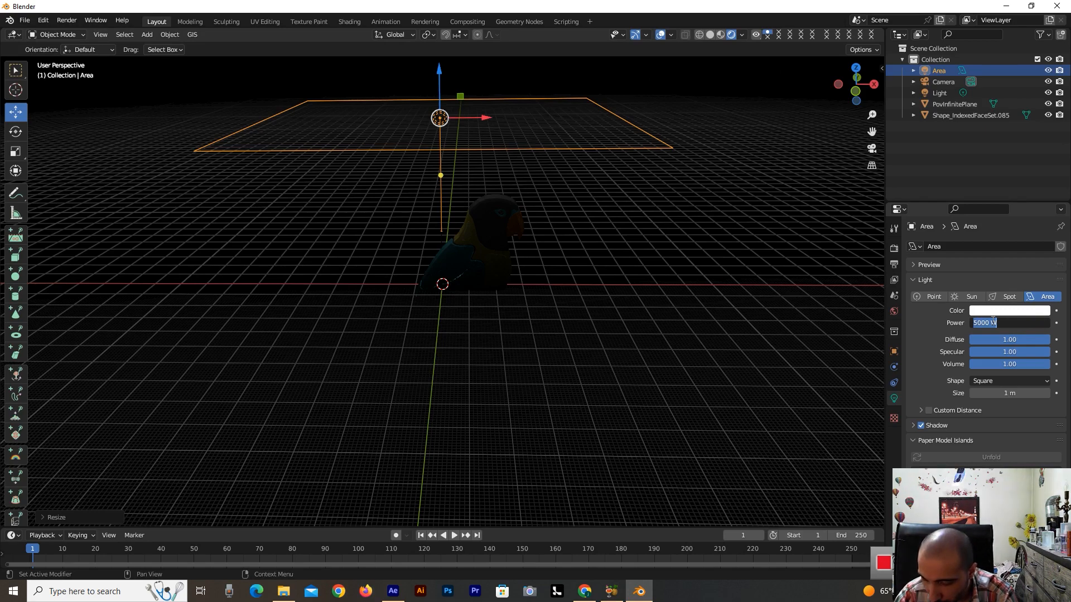
pyautogui.write('100')
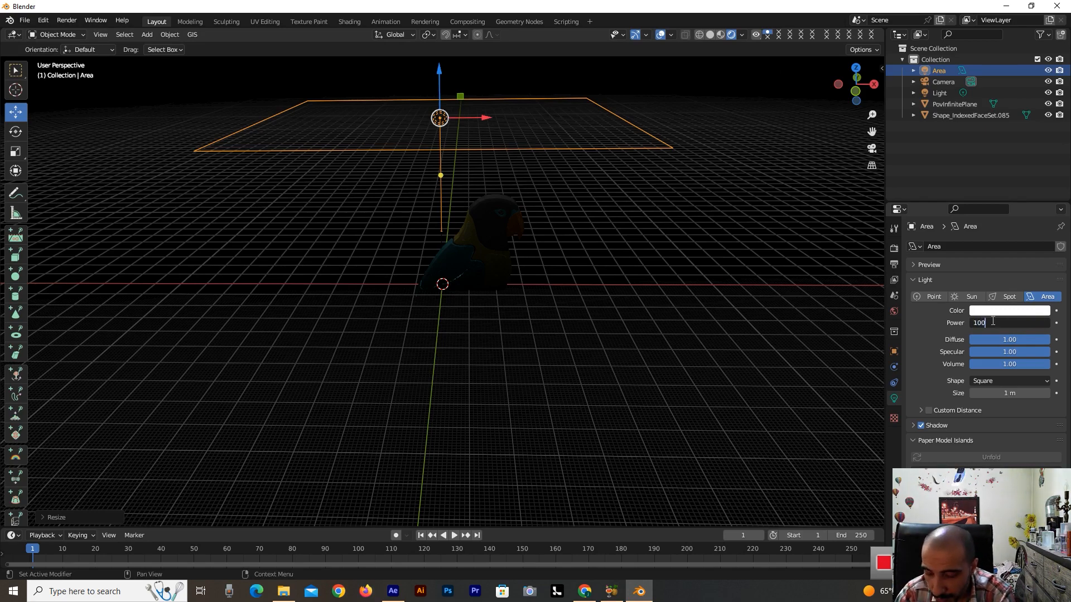
pyautogui.write('000')
pyautogui.press('Return')
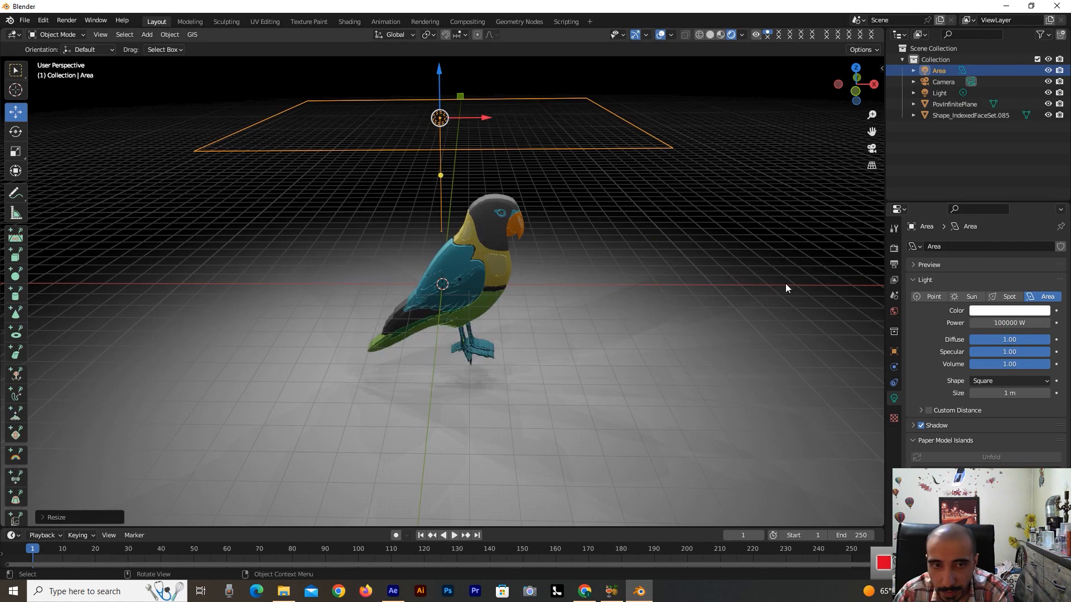
# Duplicate the area light and move the copy about 51 m along X past the beak, and slightly toward negative Y
pyautogui.moveTo(865, 96); pyautogui.dragTo(842, 100)
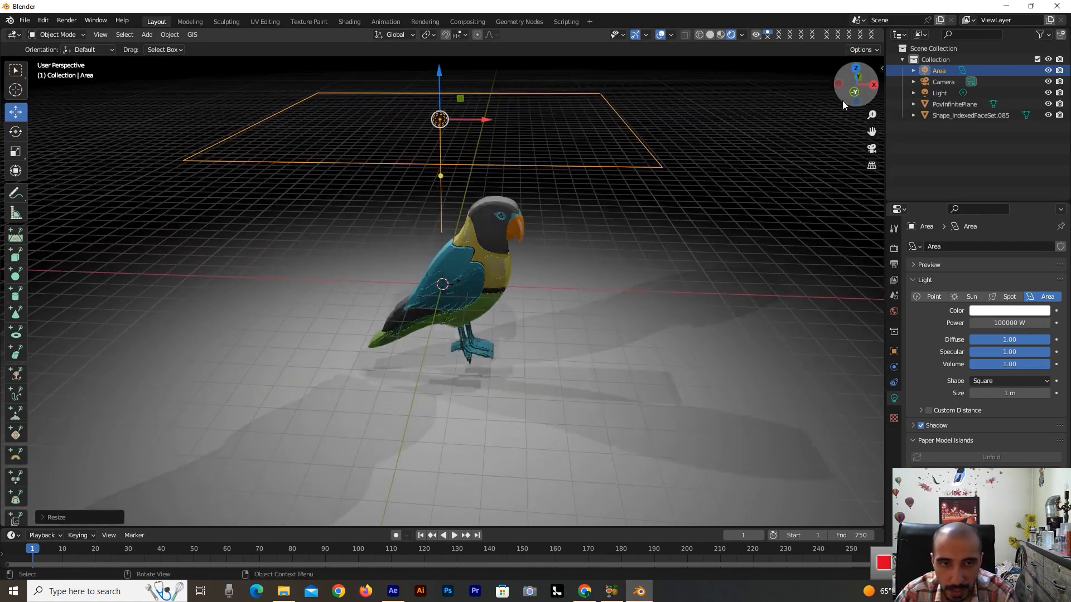
pyautogui.hotkey('shift', 'd')
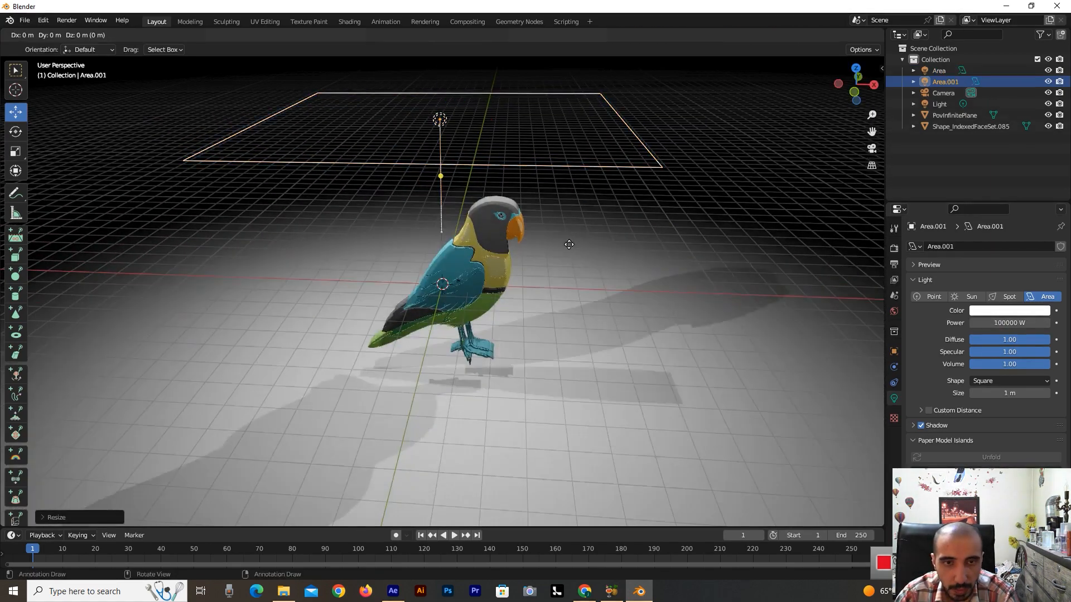
pyautogui.rightClick(505, 176)
pyautogui.moveTo(487, 125); pyautogui.dragTo(645, 126)
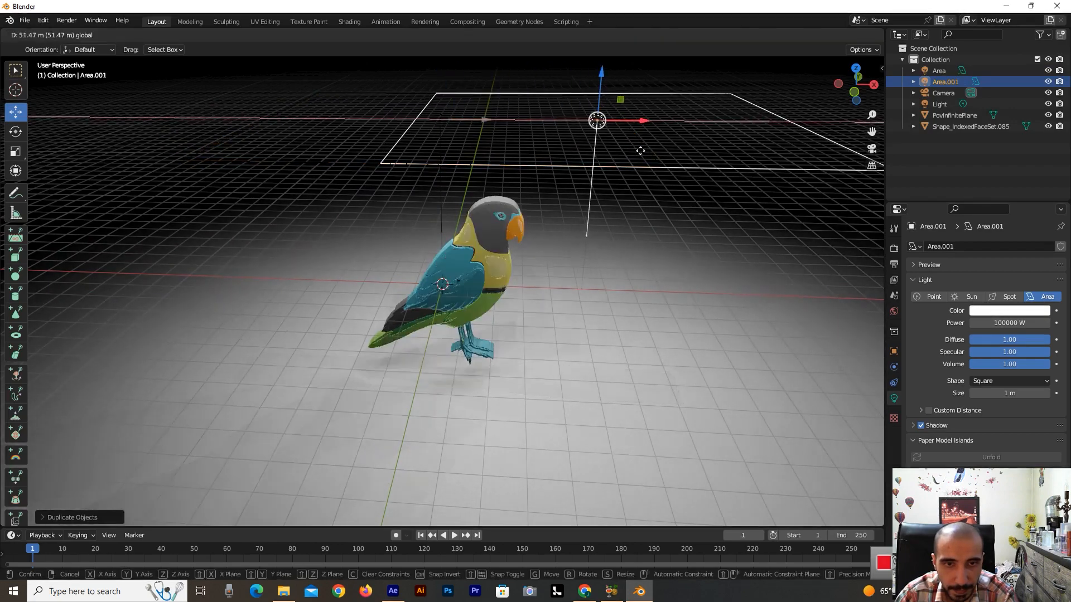
pyautogui.moveTo(858, 93); pyautogui.dragTo(780, 102)
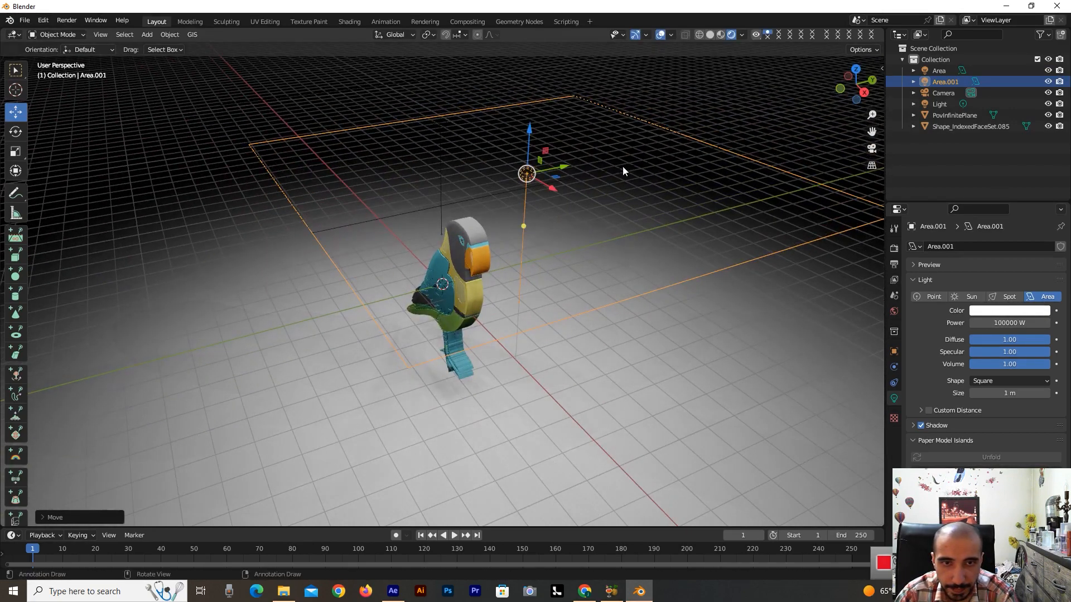
pyautogui.moveTo(564, 163); pyautogui.dragTo(539, 169)
# Duplicate the original area light above the bird and move the copy along positive Y, behind the bird
pyautogui.click(534, 204)
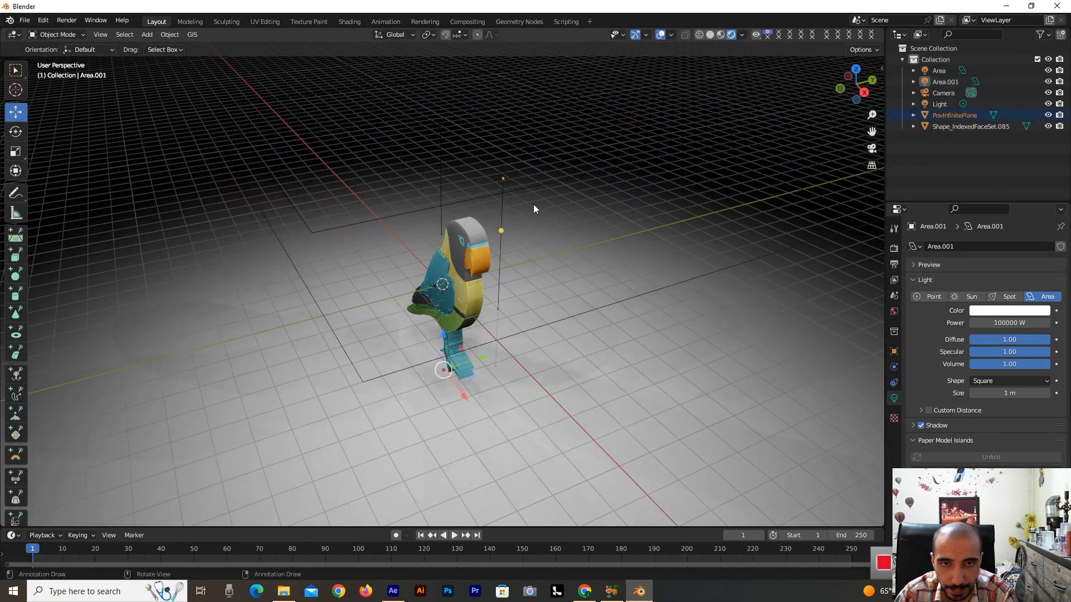
pyautogui.click(499, 192)
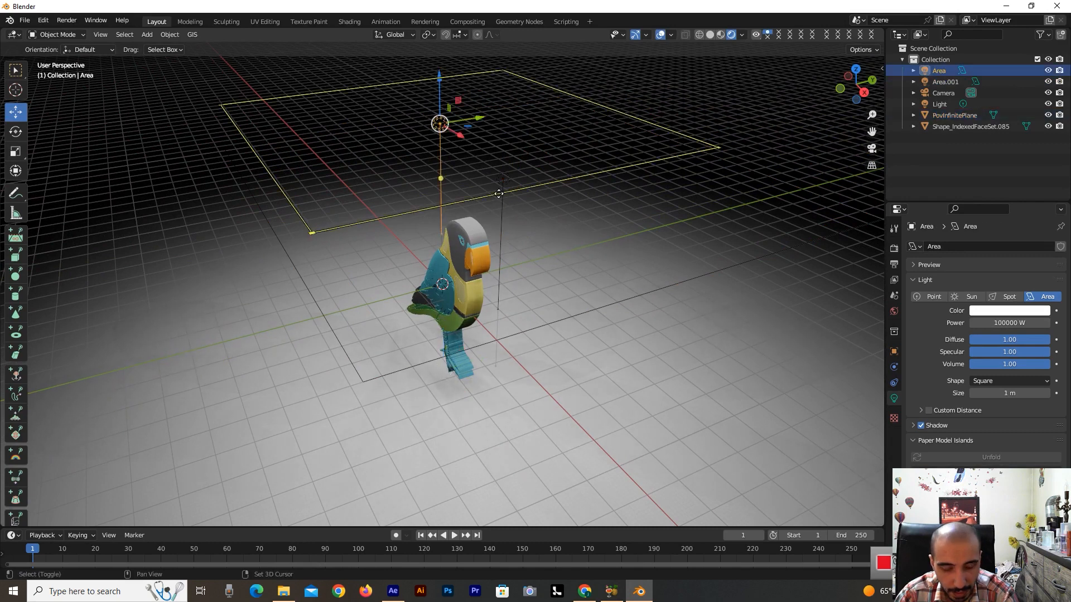
pyautogui.hotkey('shift', 'd')
pyautogui.moveTo(477, 118); pyautogui.dragTo(577, 181)
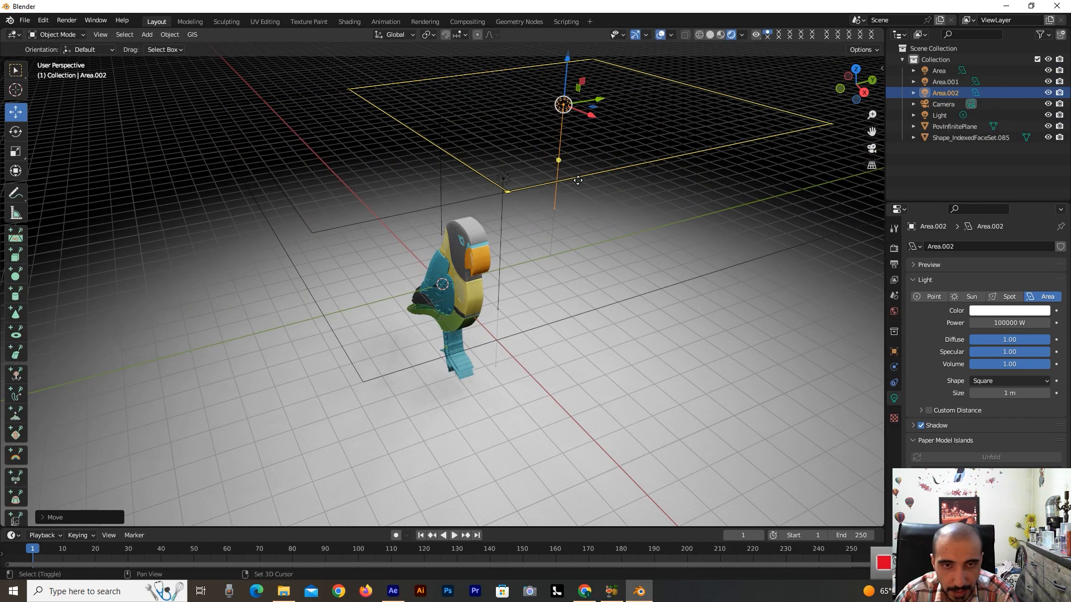
# Duplicate an area light again and place the copy in front of the bird on its beak side
pyautogui.hotkey('shift', 'd')
pyautogui.moveTo(467, 163); pyautogui.dragTo(345, 261)
pyautogui.moveTo(843, 77); pyautogui.dragTo(919, 77)
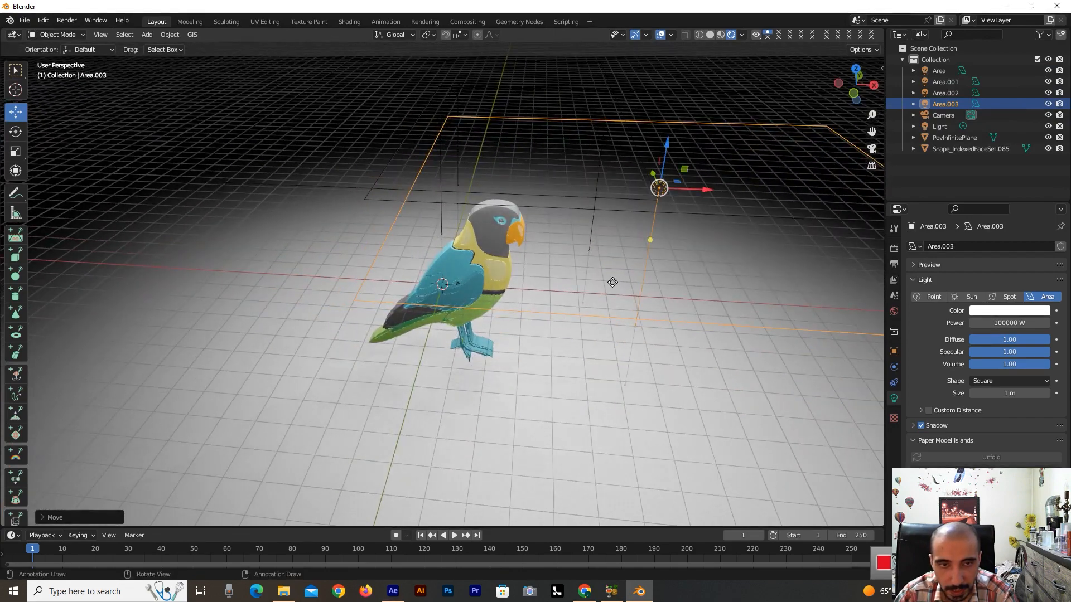
# Duplicate the front area light and move the copy along negative X to the bird's tail side
pyautogui.hotkey('shift', 'd')
pyautogui.press('Escape')
pyautogui.moveTo(702, 190); pyautogui.dragTo(356, 177)
pyautogui.moveTo(855, 99)
pyautogui.mouseDown()
pyautogui.moveTo(803, 106)
pyautogui.moveTo(739, 139)
pyautogui.moveTo(870, 114)
pyautogui.moveTo(868, 102)
pyautogui.moveTo(791, 98)
pyautogui.moveTo(848, 103)
pyautogui.mouseUp()
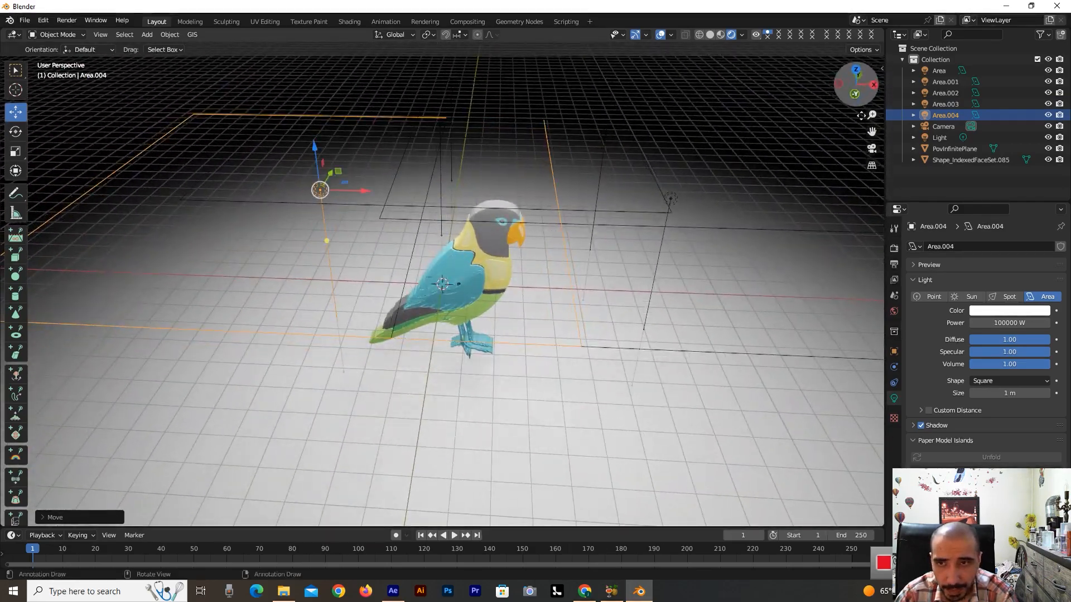
# Set the render engine to Cycles and the render device to GPU Compute
pyautogui.click(894, 248)
pyautogui.click(983, 248)
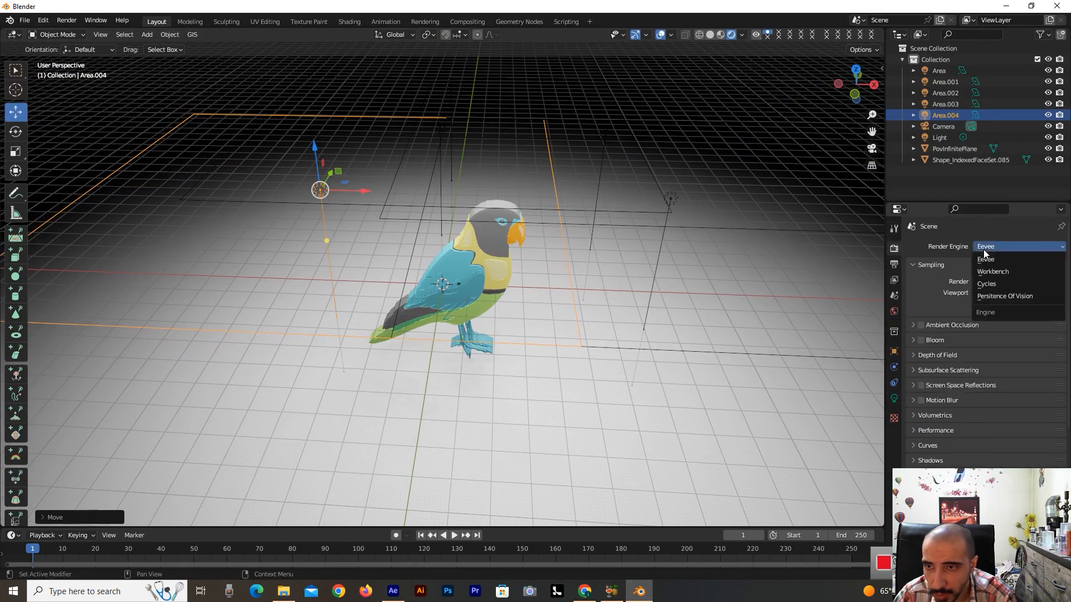
pyautogui.click(992, 285)
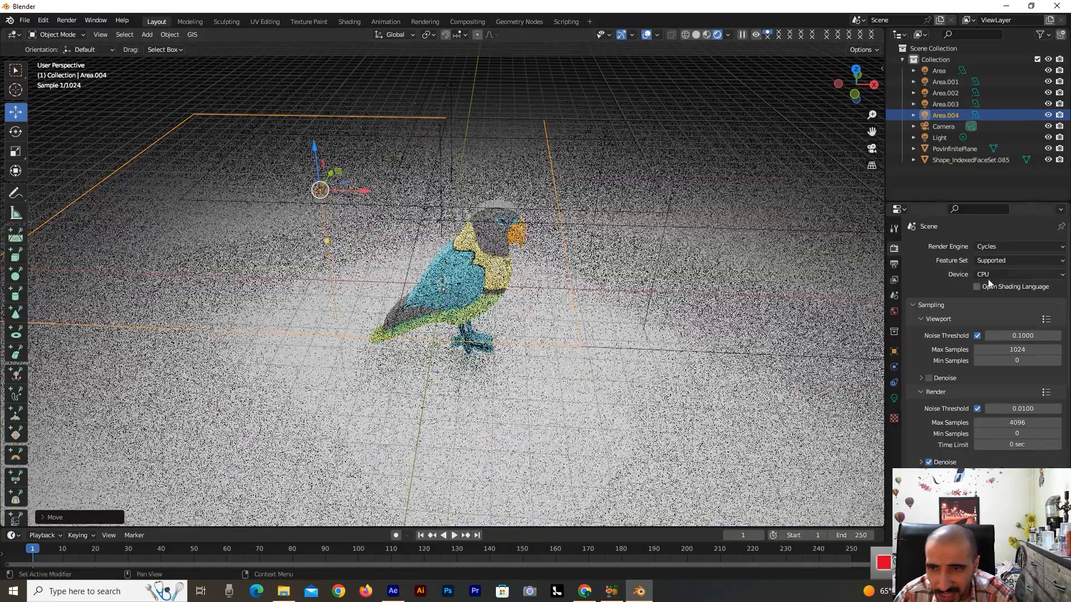
pyautogui.click(988, 276)
pyautogui.click(990, 292)
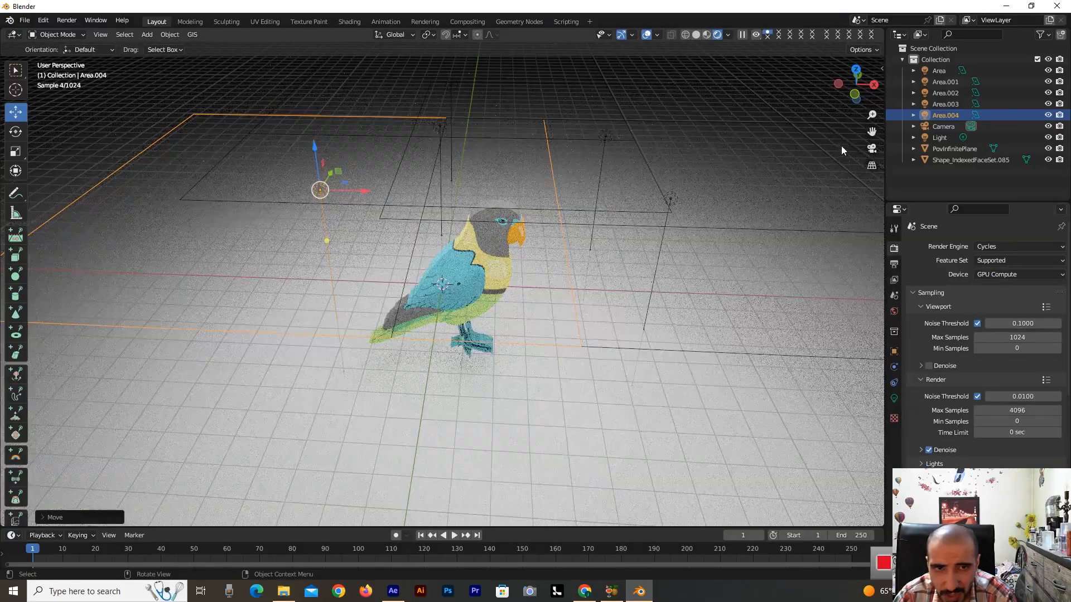
# Give the infinite plane a new material and raise its Metallic value
pyautogui.moveTo(853, 105); pyautogui.dragTo(874, 110)
pyautogui.click(743, 344)
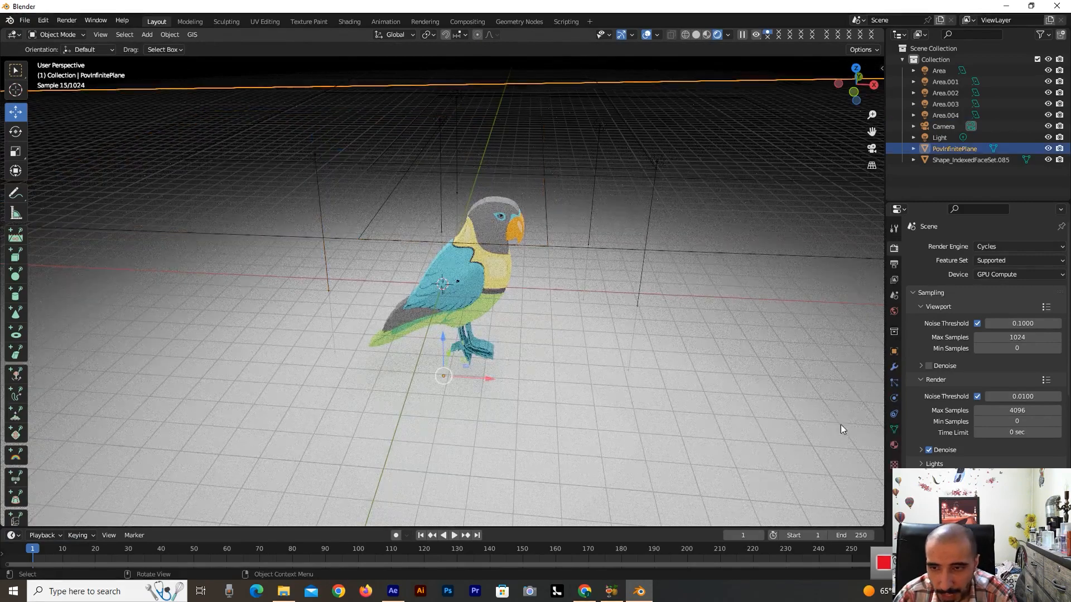
pyautogui.click(894, 446)
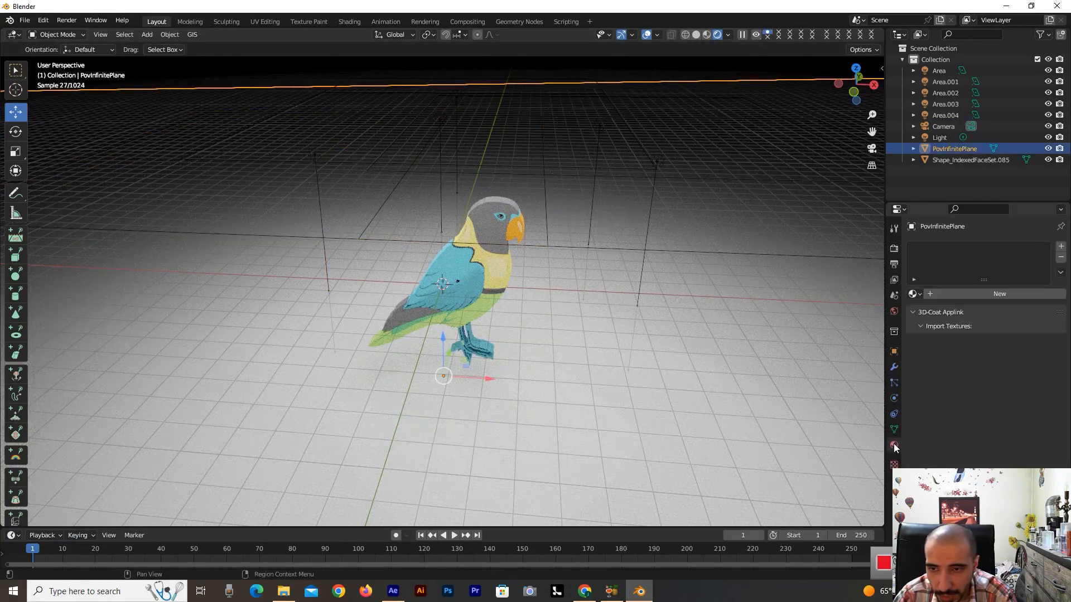
pyautogui.click(958, 295)
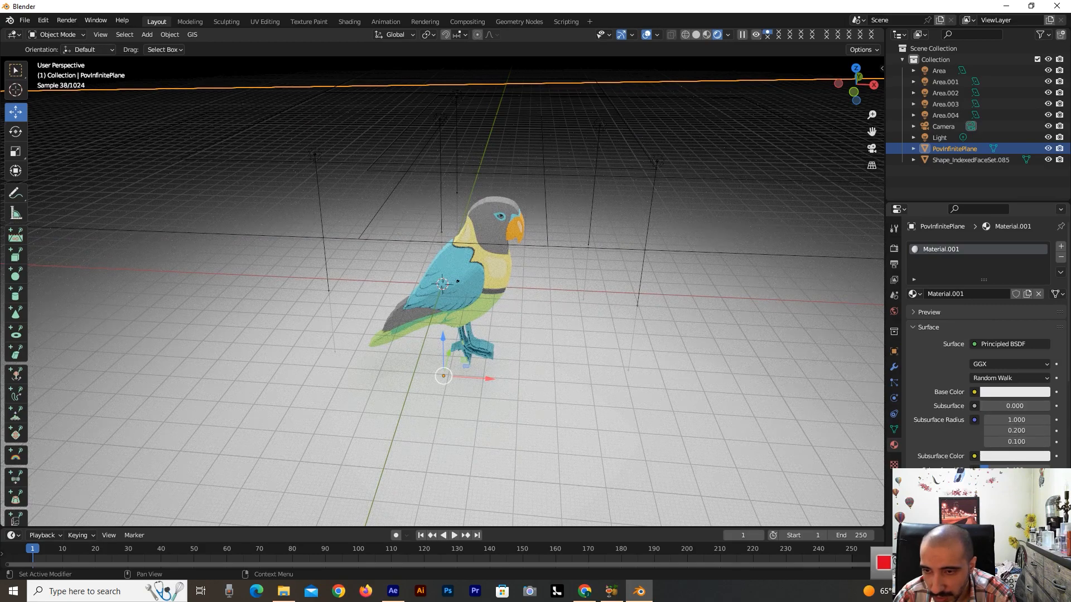
pyautogui.moveTo(992, 498); pyautogui.dragTo(1048, 498)
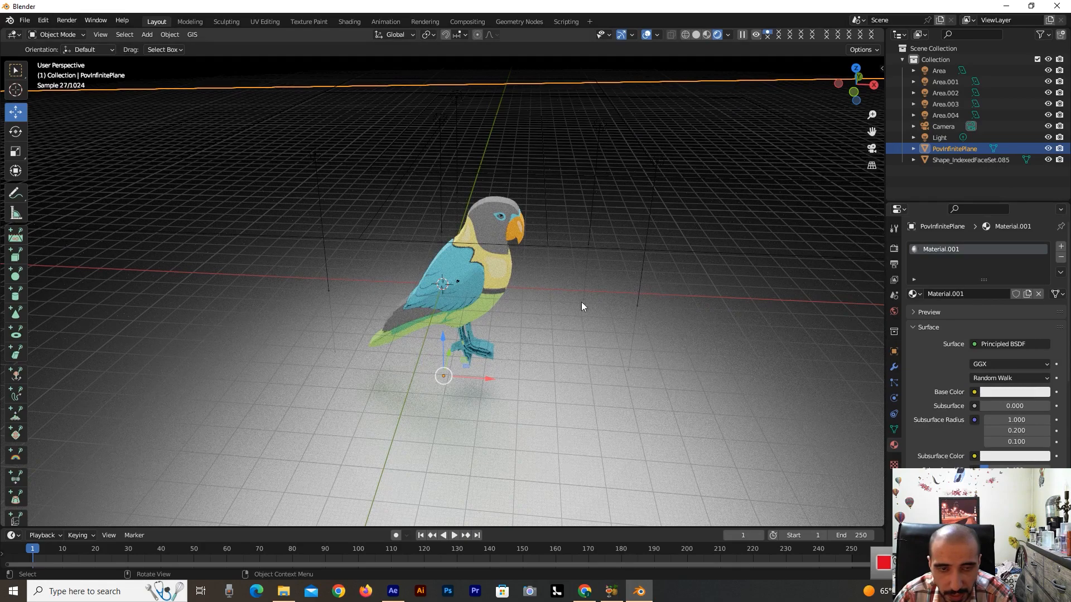
# Set the plane material's subsurface color to pale cyan with hue 0.500, saturation 0.250 and value 0.800
pyautogui.click(1008, 393)
pyautogui.click(998, 456)
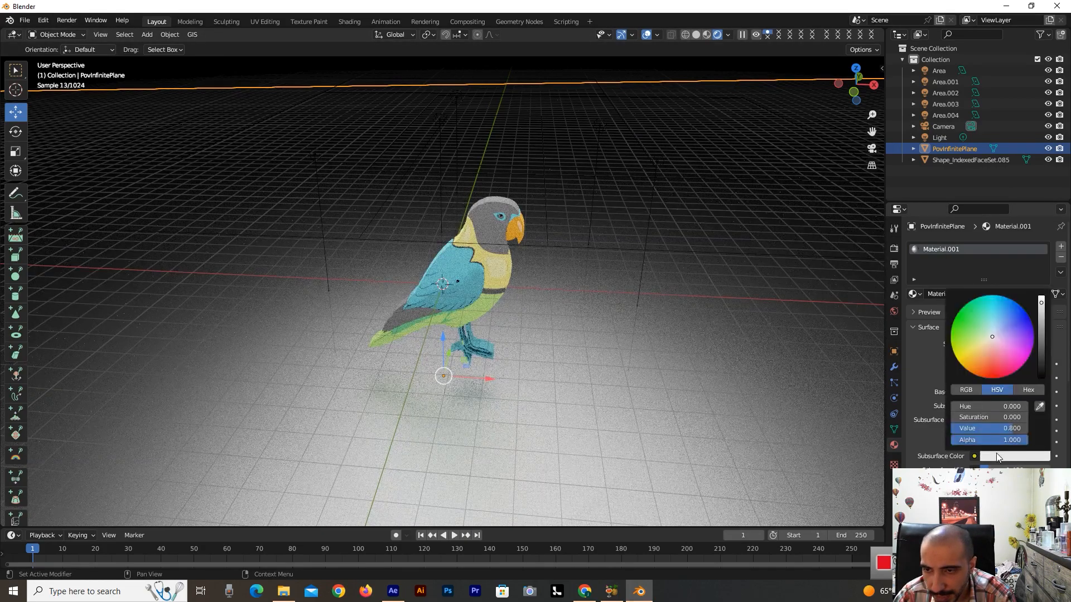
pyautogui.click(994, 365)
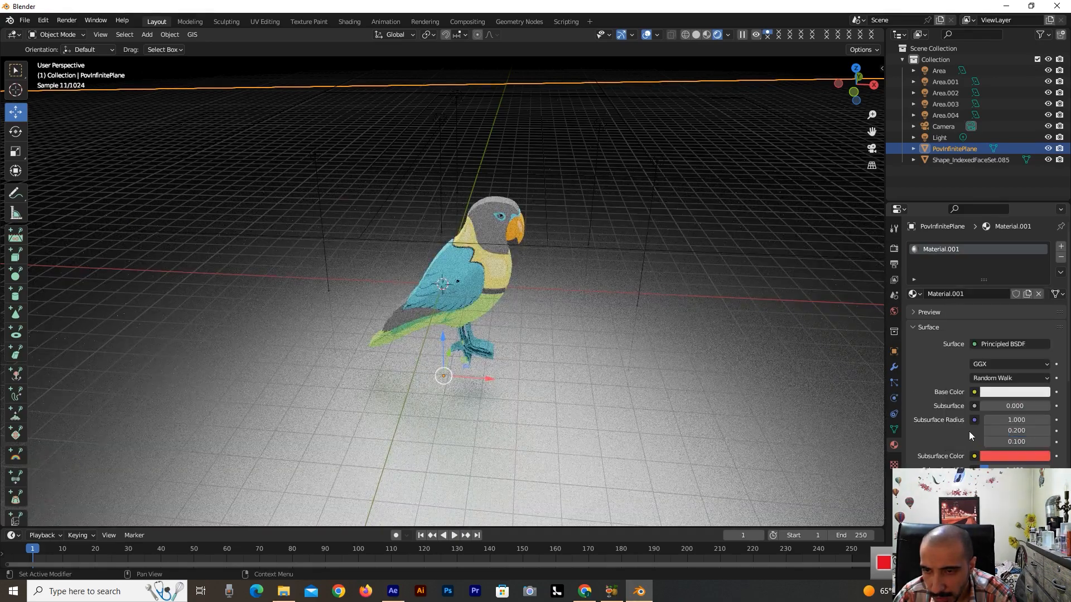
pyautogui.click(990, 457)
pyautogui.moveTo(991, 338); pyautogui.dragTo(992, 332)
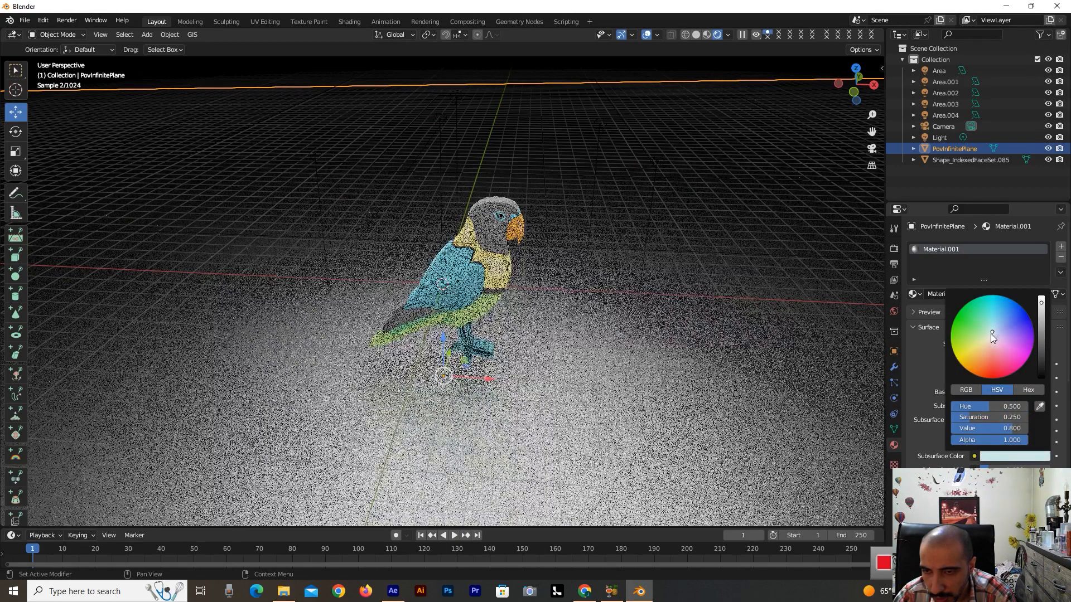
# Set the plane material's base color to pink with hue 0.962, saturation 0.864 and value 0.800
pyautogui.click(1002, 393)
pyautogui.moveTo(977, 283)
pyautogui.mouseDown()
pyautogui.moveTo(986, 292)
pyautogui.moveTo(1005, 285)
pyautogui.moveTo(1000, 296)
pyautogui.mouseUp()
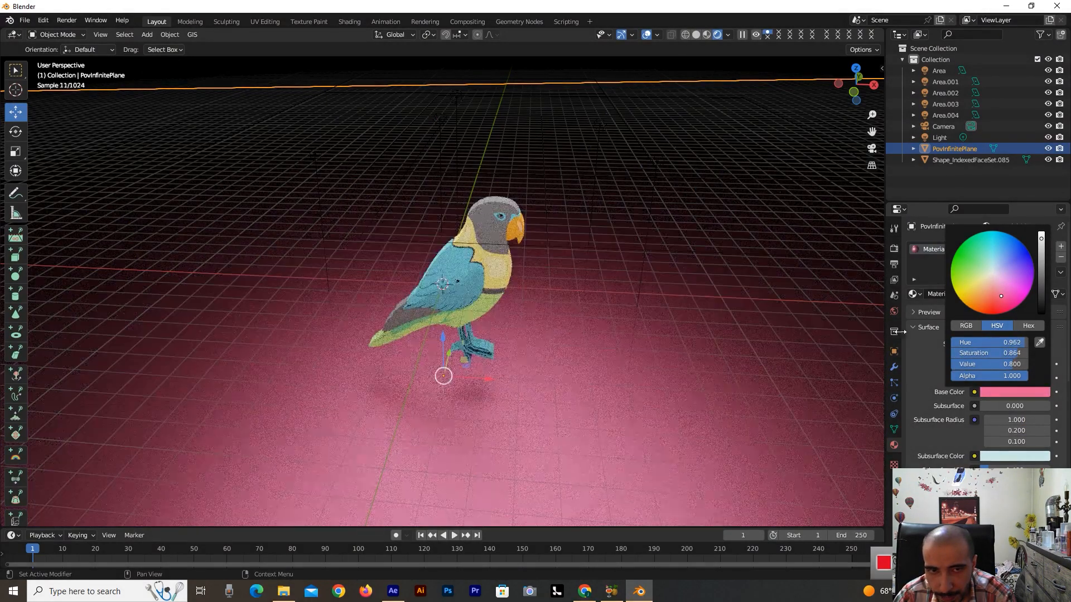
pyautogui.moveTo(855, 85); pyautogui.dragTo(864, 114)
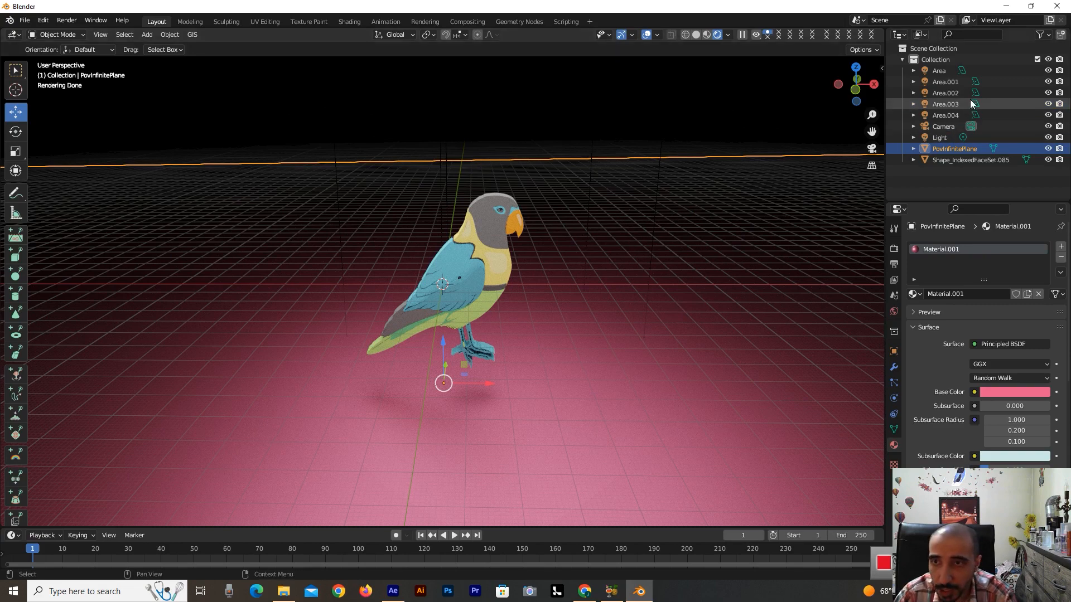
# Delete the existing camera from the scene and add a new one in its place
pyautogui.click(933, 130)
pyautogui.press('Delete')
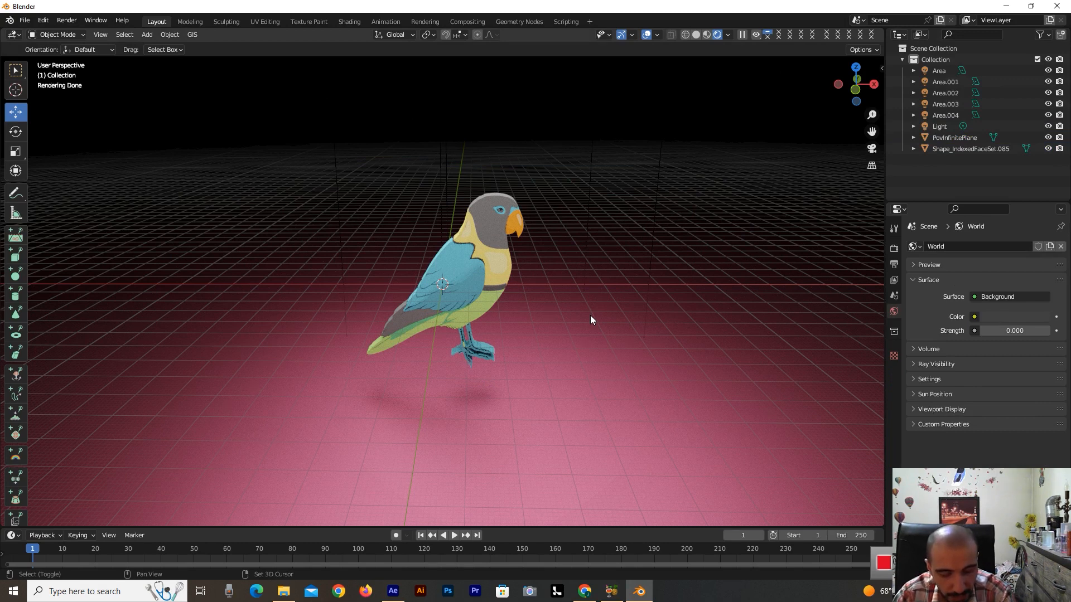
pyautogui.hotkey('shift', 'a')
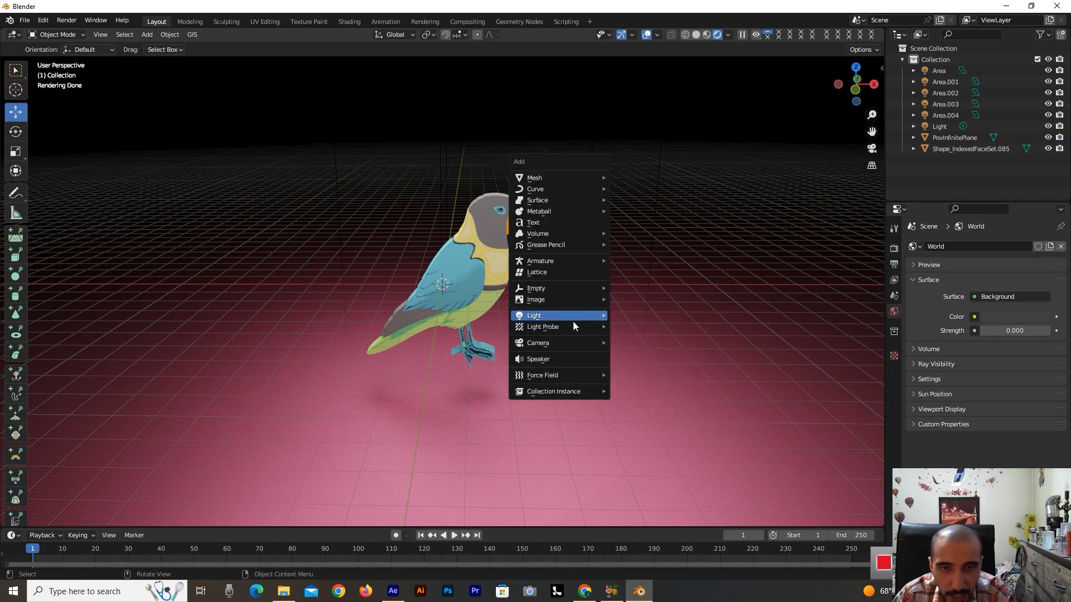
pyautogui.moveTo(569, 343)
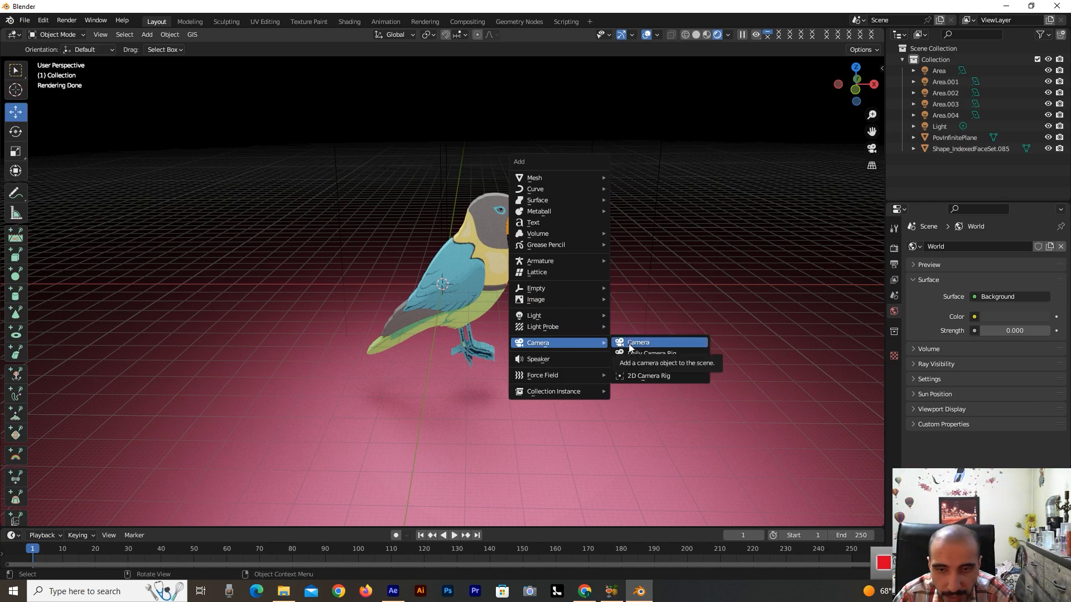
pyautogui.click(629, 344)
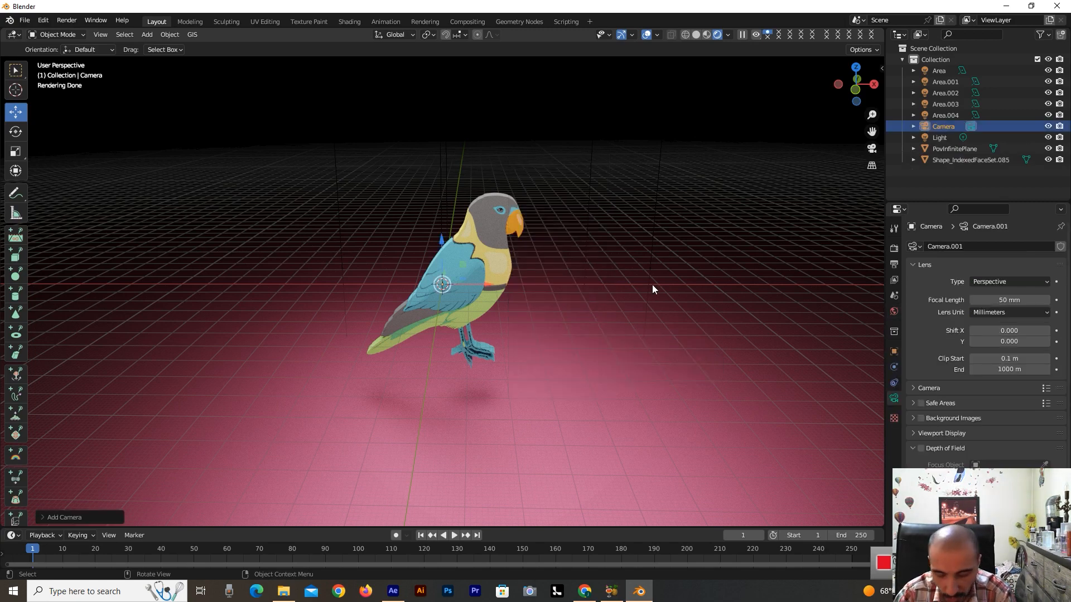
# Align the new camera to an angled perspective view that shows the bird's thickness with the whole bird inside the frame
pyautogui.press('ctrl+alt+KP_0')
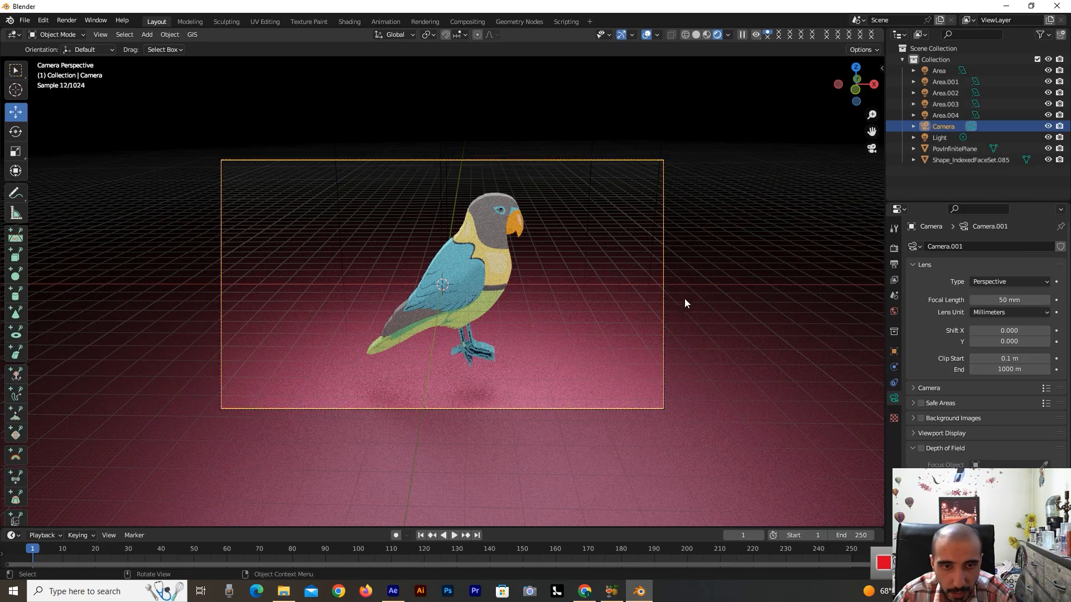
pyautogui.moveTo(853, 85)
pyautogui.mouseDown()
pyautogui.moveTo(863, 92)
pyautogui.moveTo(837, 92)
pyautogui.moveTo(845, 85)
pyautogui.mouseUp()
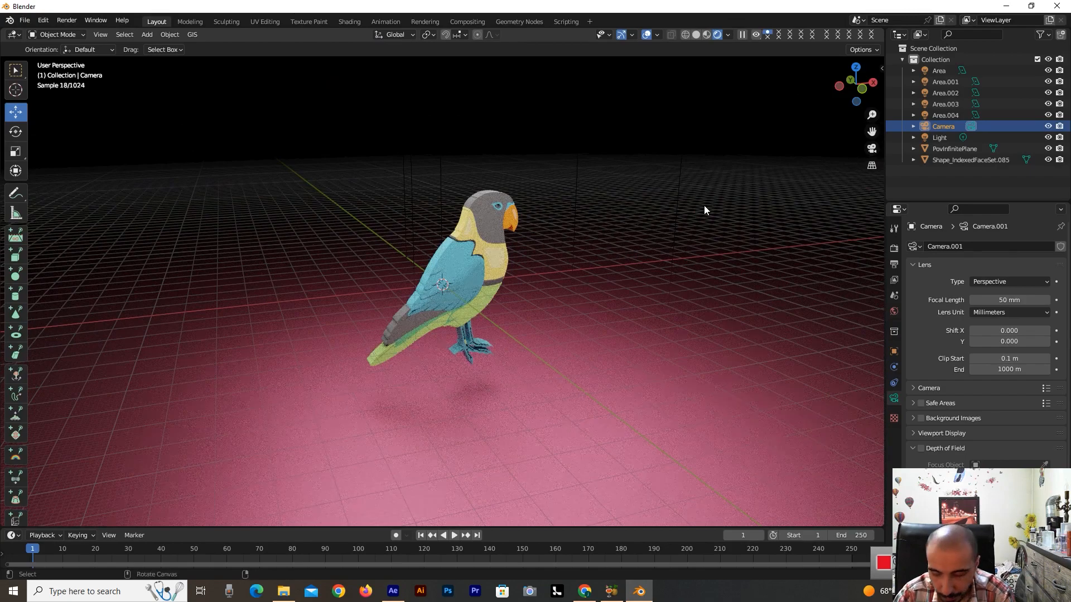
pyautogui.press('KP_0')
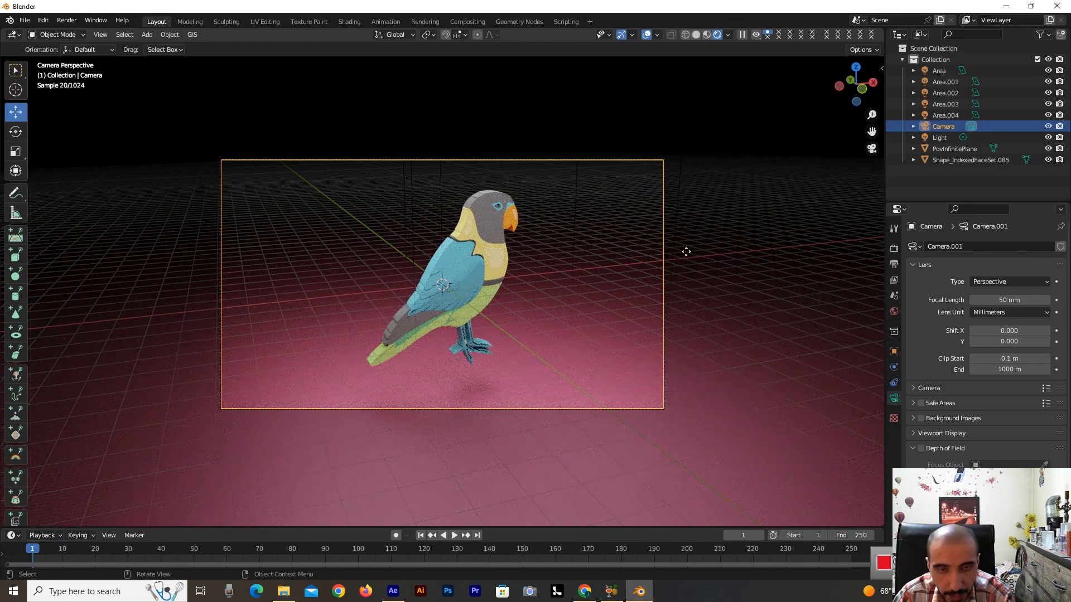
# Move the camera slightly sideways in two small adjustments to refine the bird's position in the frame
pyautogui.press('g')
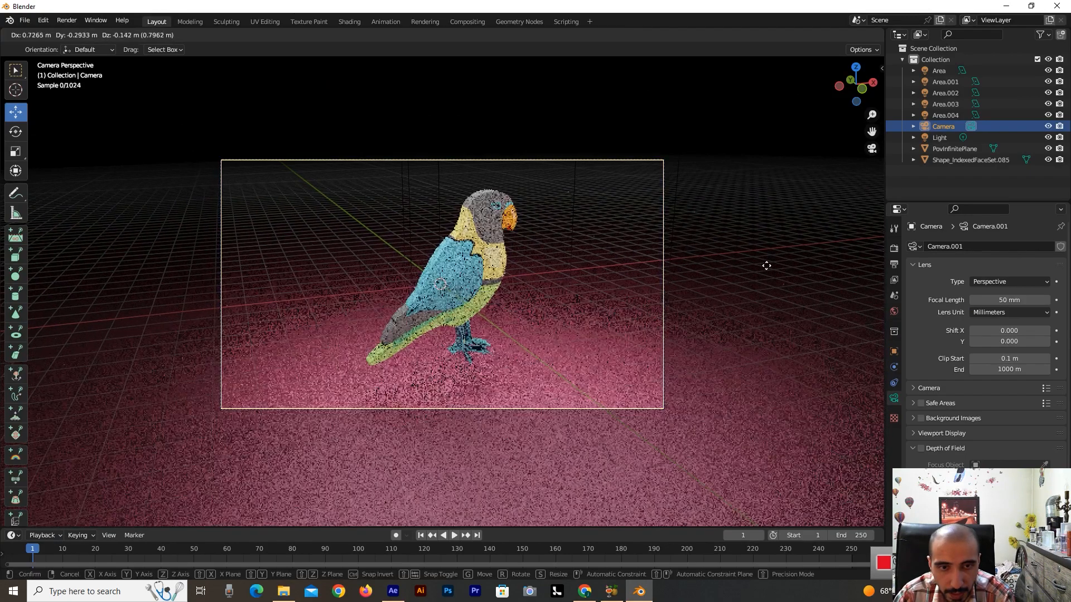
pyautogui.click(781, 266)
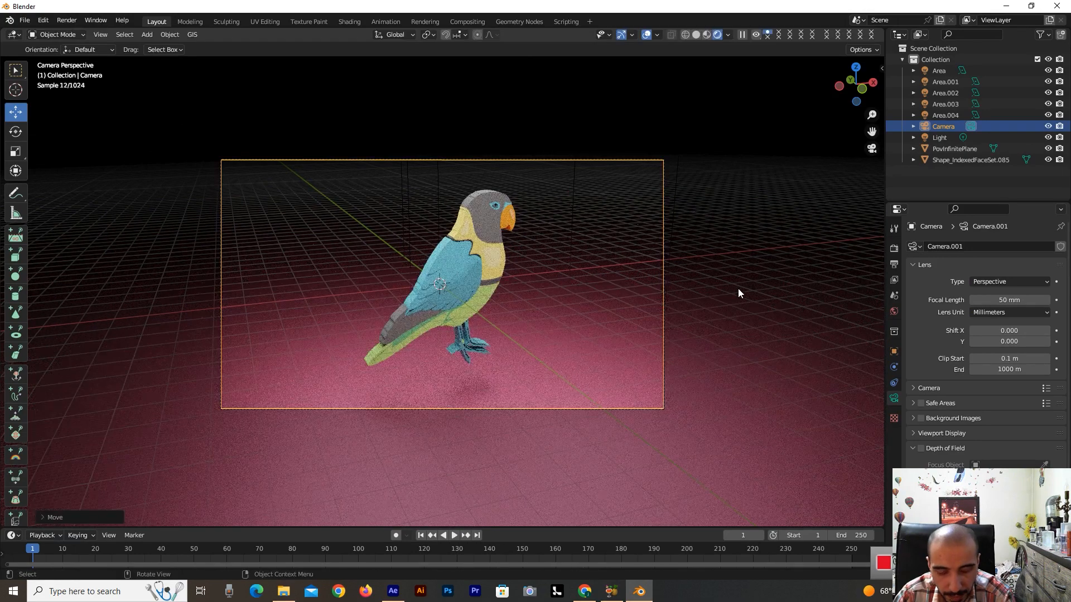
pyautogui.press('g')
pyautogui.click(3, 326)
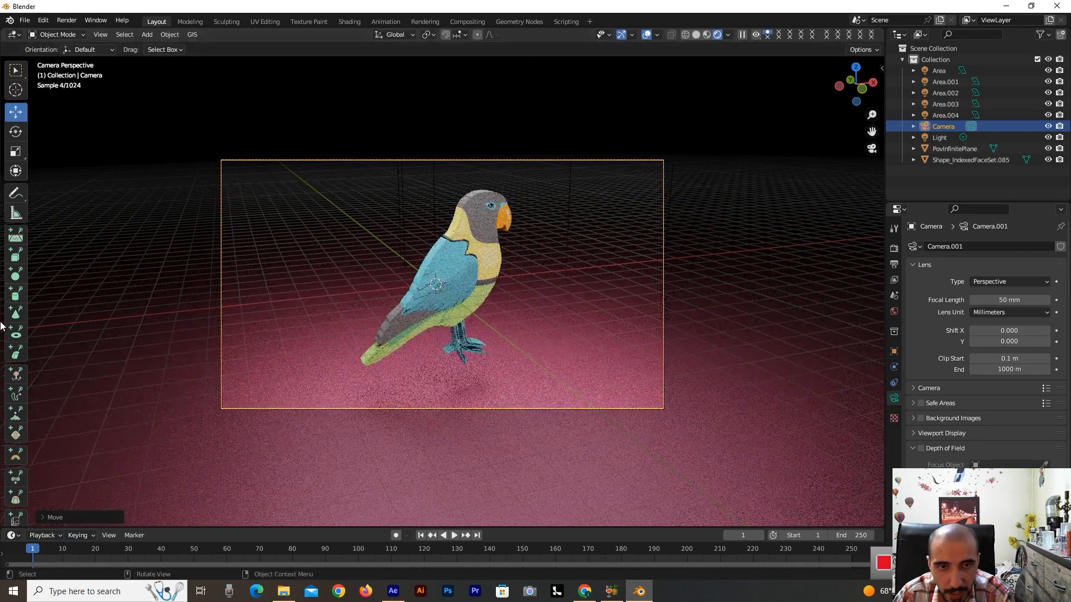
# Check the output settings, keeping PNG as the file format, and render the scene as a still image
pyautogui.click(894, 264)
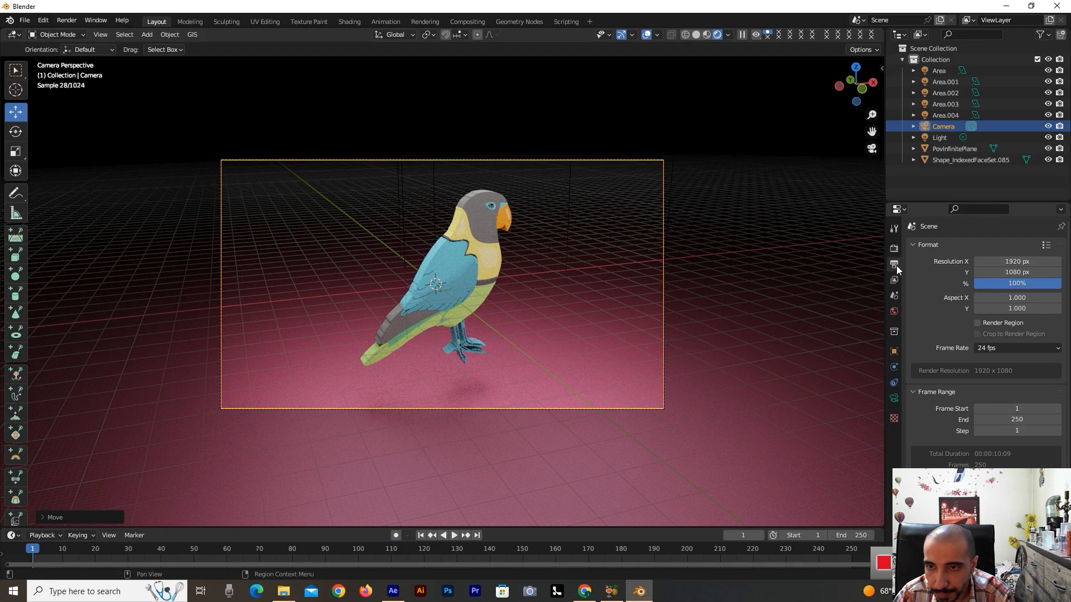
pyautogui.scroll(-5, 1006, 450)
pyautogui.click(995, 460)
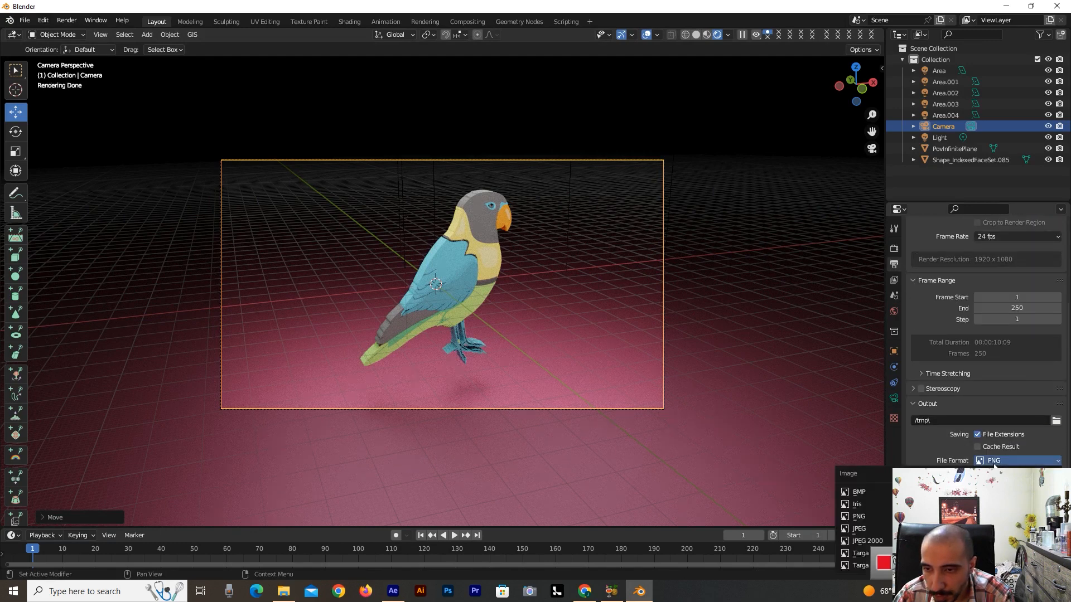
pyautogui.click(994, 463)
pyautogui.scroll(-1, 994, 463)
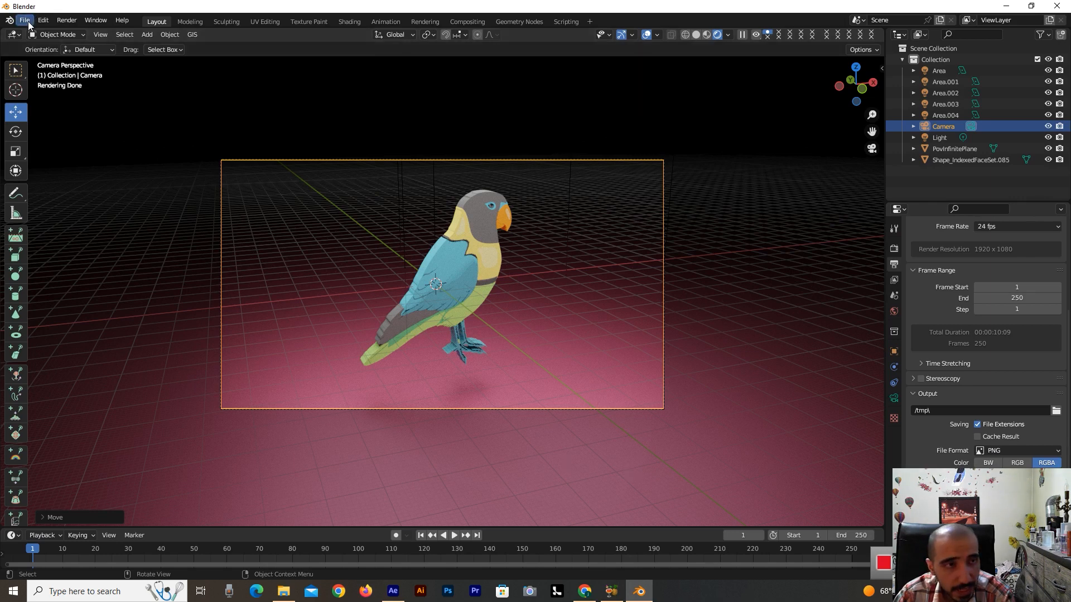
pyautogui.click(73, 23)
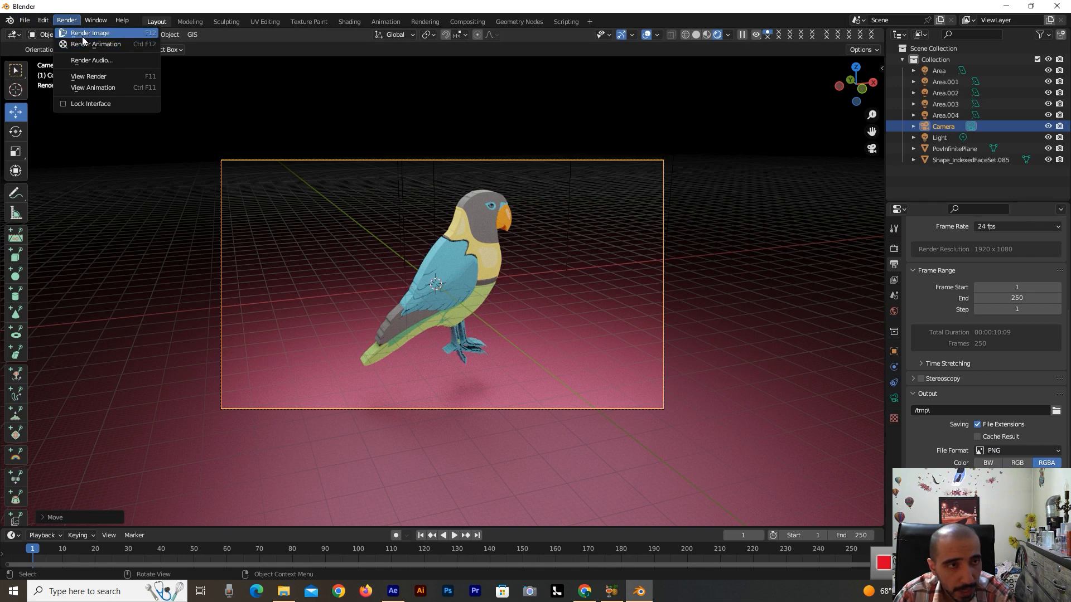
pyautogui.click(81, 35)
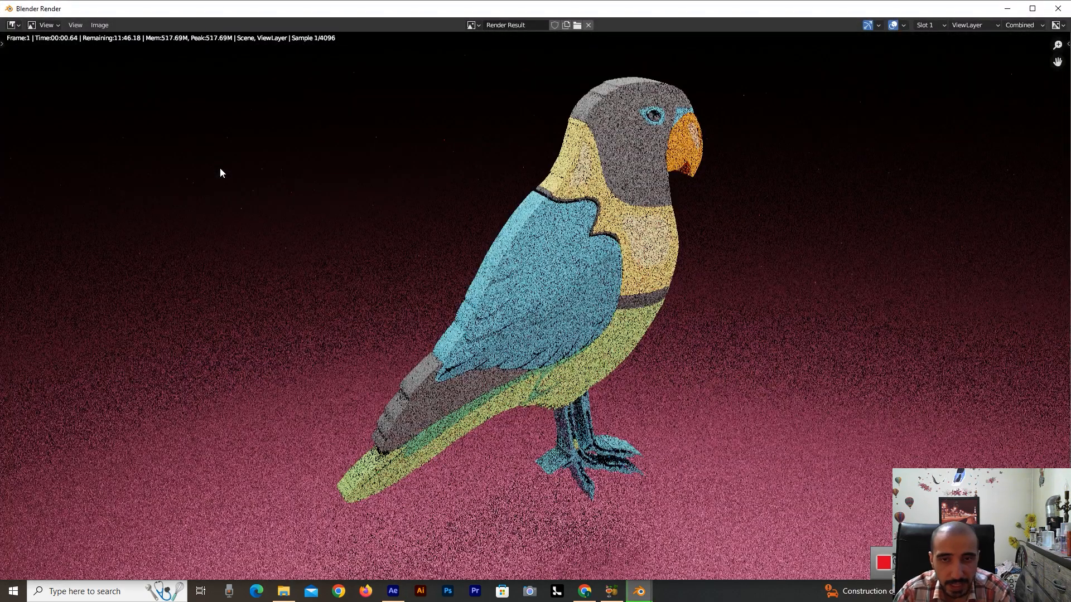
# Examine the rendered bird as a whole and up close, including its wing, colors and extruded edges
pyautogui.scroll(-2, 236, 193)
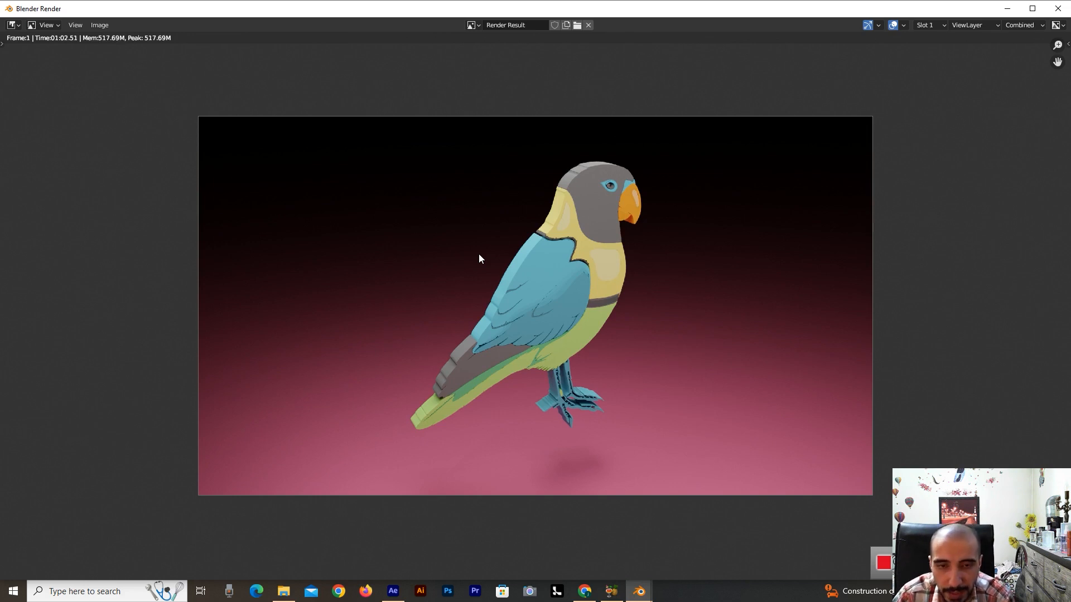
pyautogui.scroll(2, 617, 385)
pyautogui.scroll(2, 667, 296)
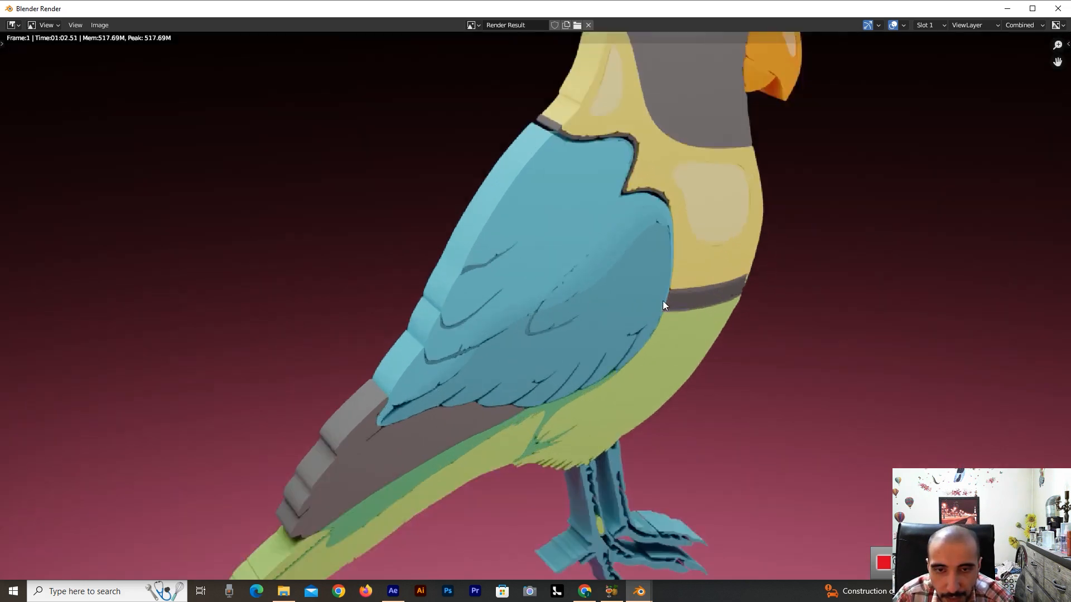
pyautogui.scroll(-4, 664, 299)
pyautogui.scroll(7, 657, 306)
pyautogui.scroll(-8, 653, 310)
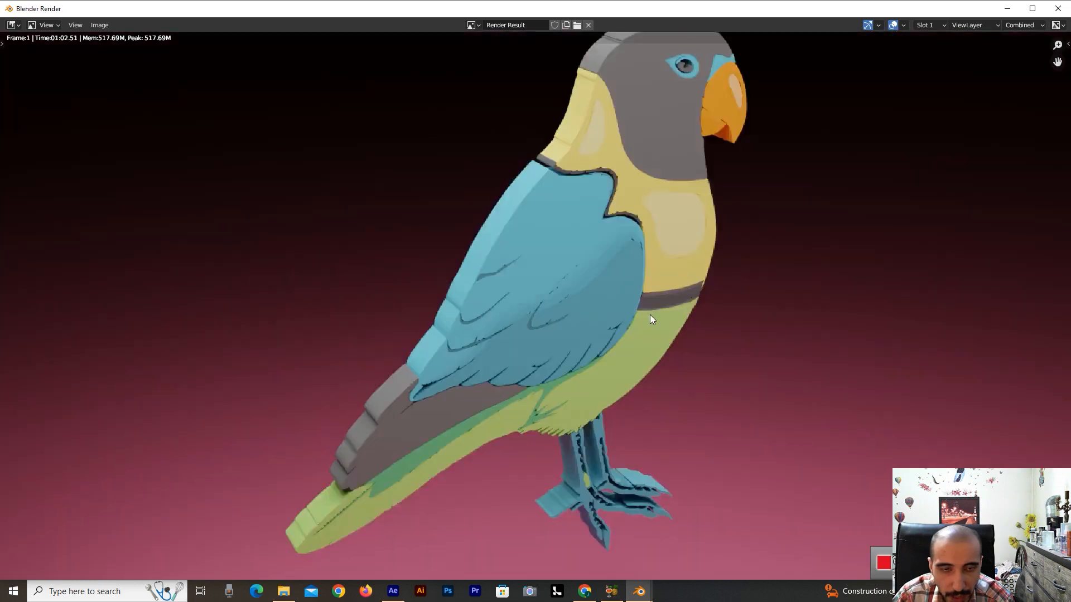